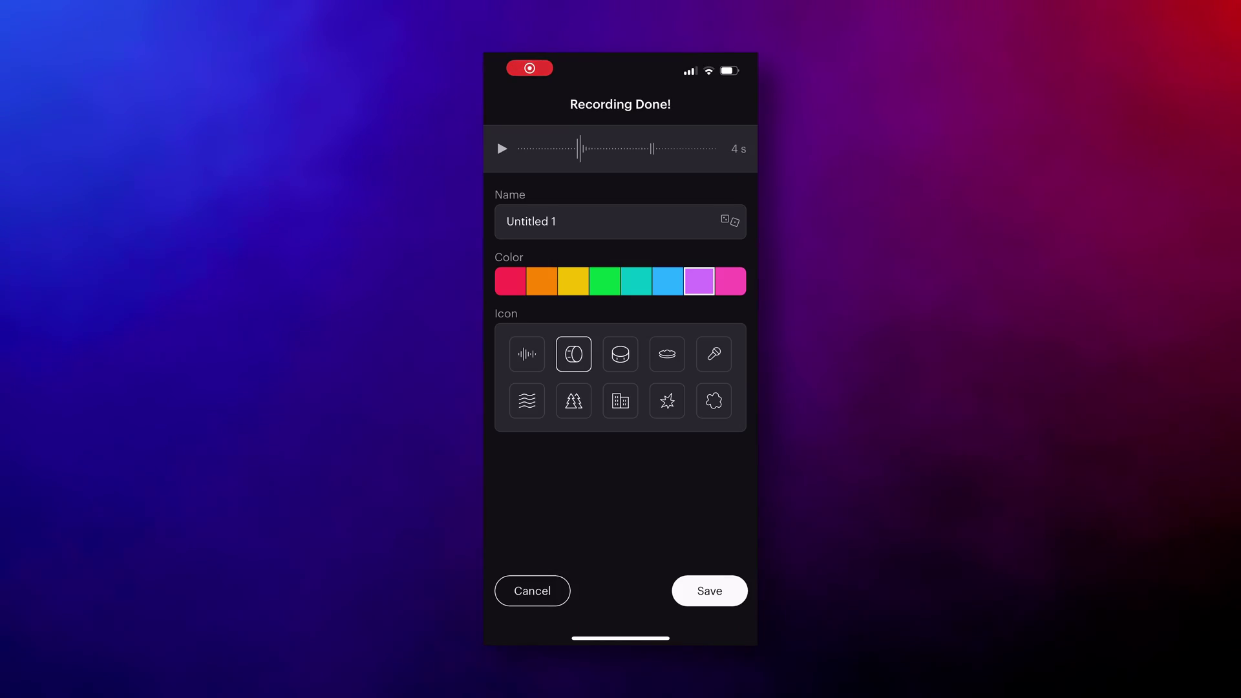
- Save the finished recording as Untitled 1 and dismiss the confirmation message
click(710, 591)
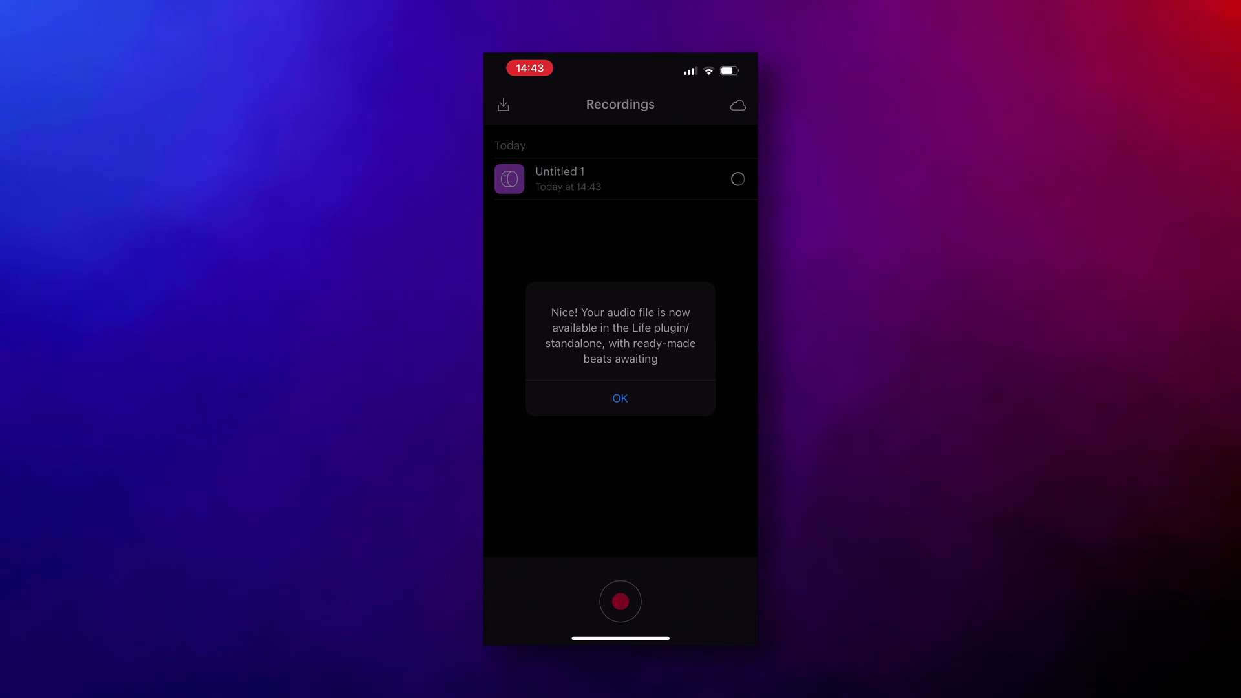
click(620, 398)
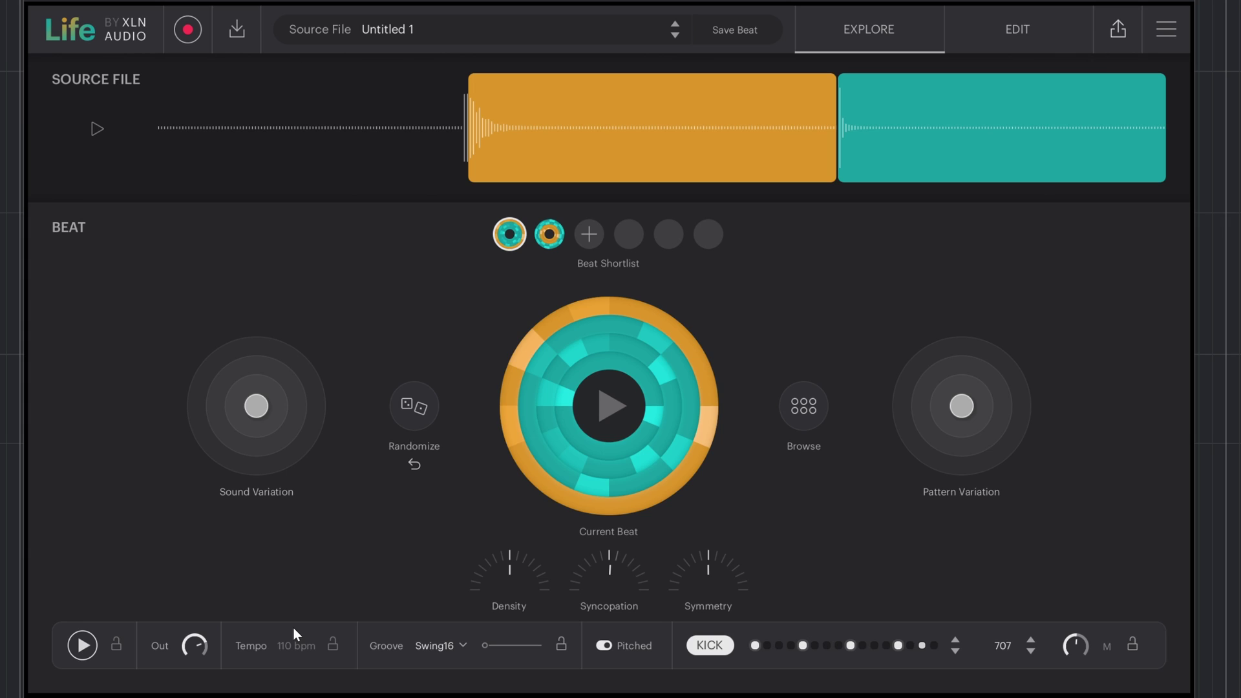
- Listen to the Untitled 1 source file in Life and play the current beat made from it
click(99, 134)
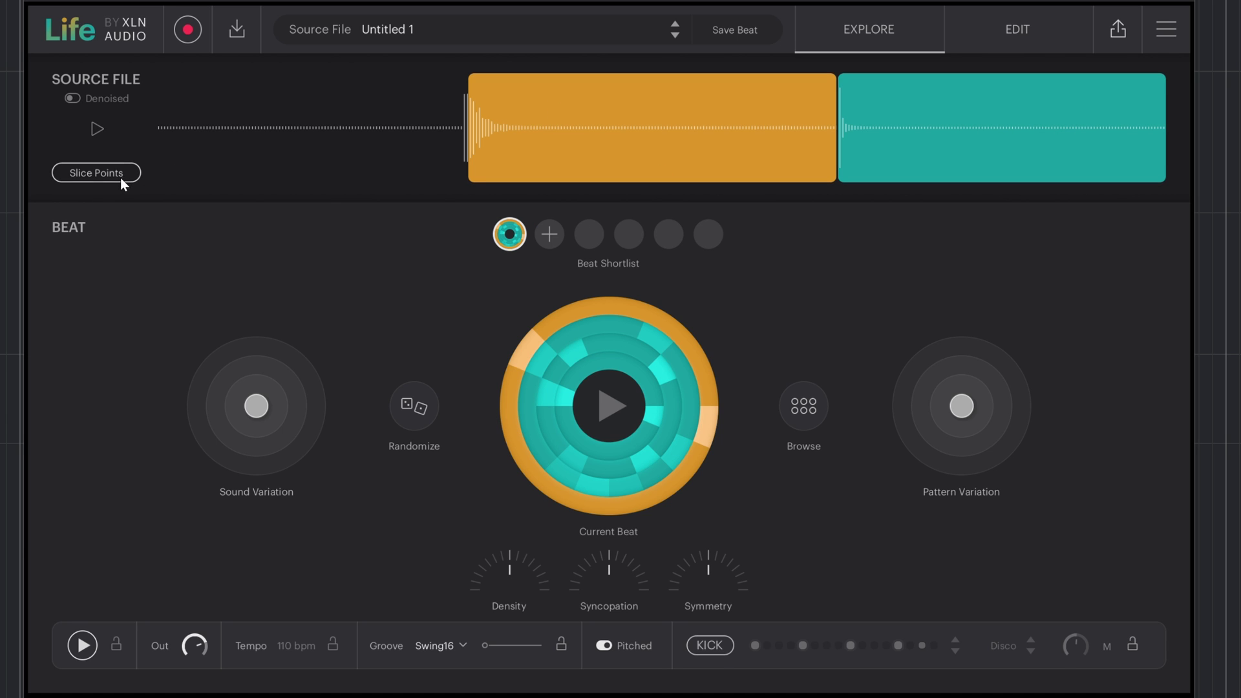
click(622, 417)
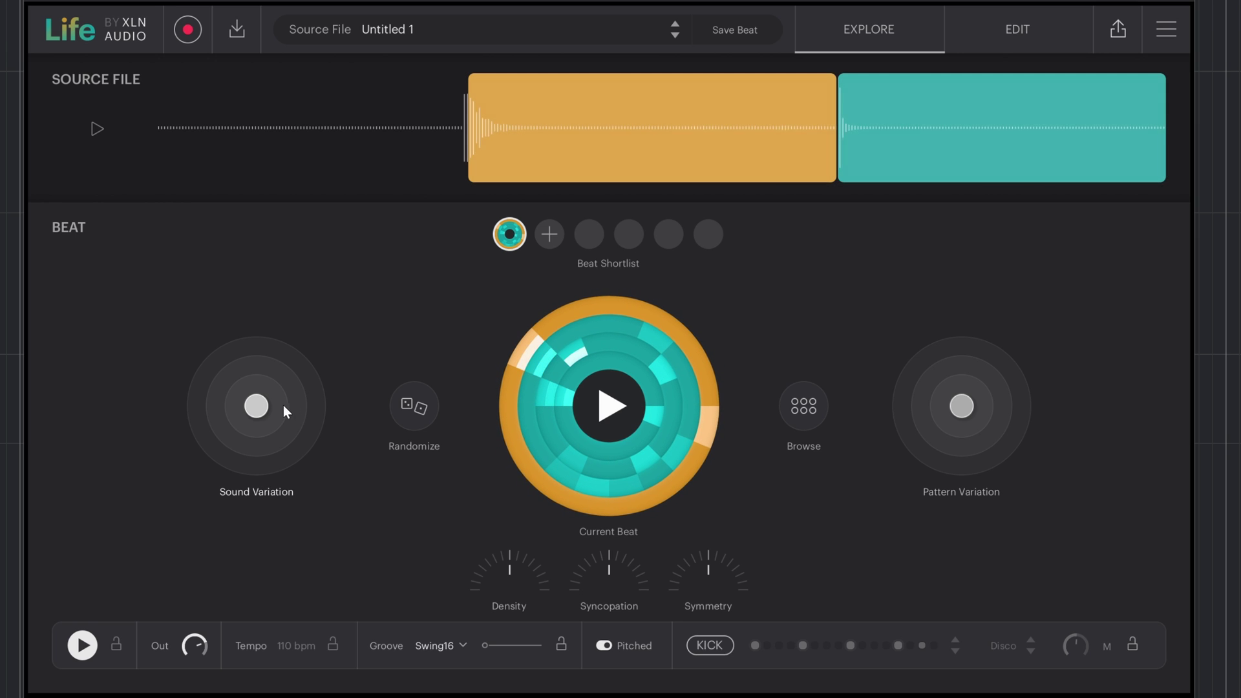
- Try off-centre Sound Variation and Pattern Variation positions and a lower Density on the current beat
drag(256, 406, 290, 387)
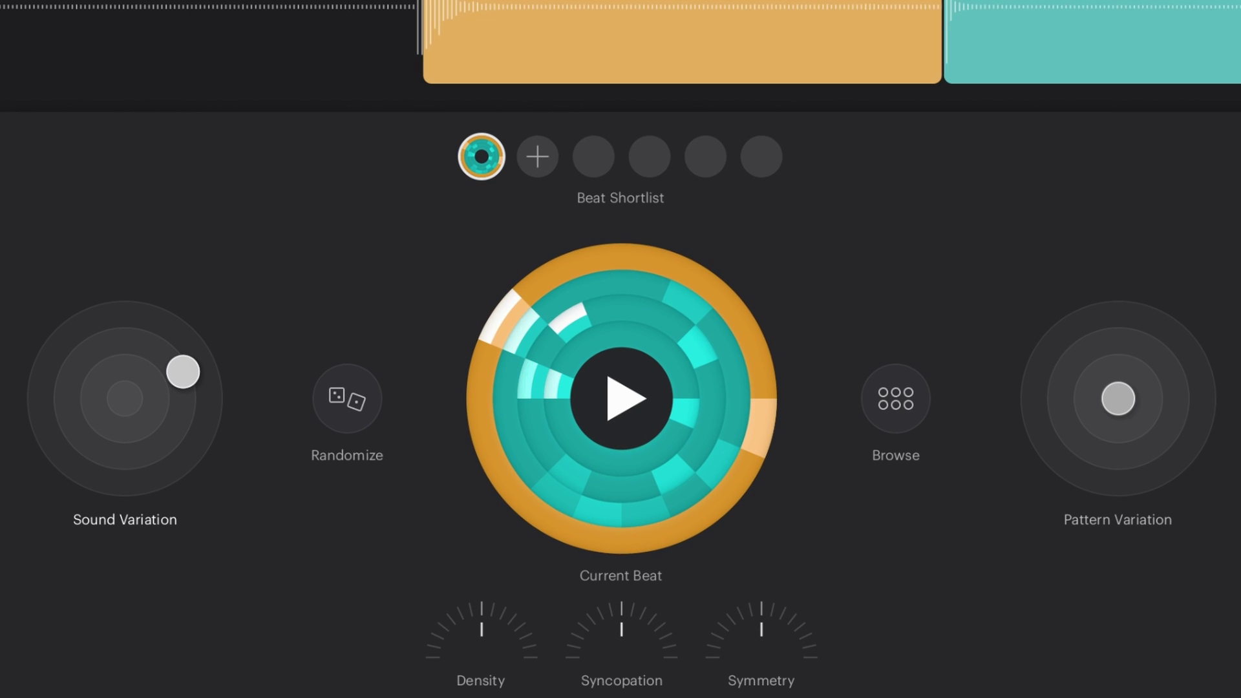
drag(174, 371, 125, 398)
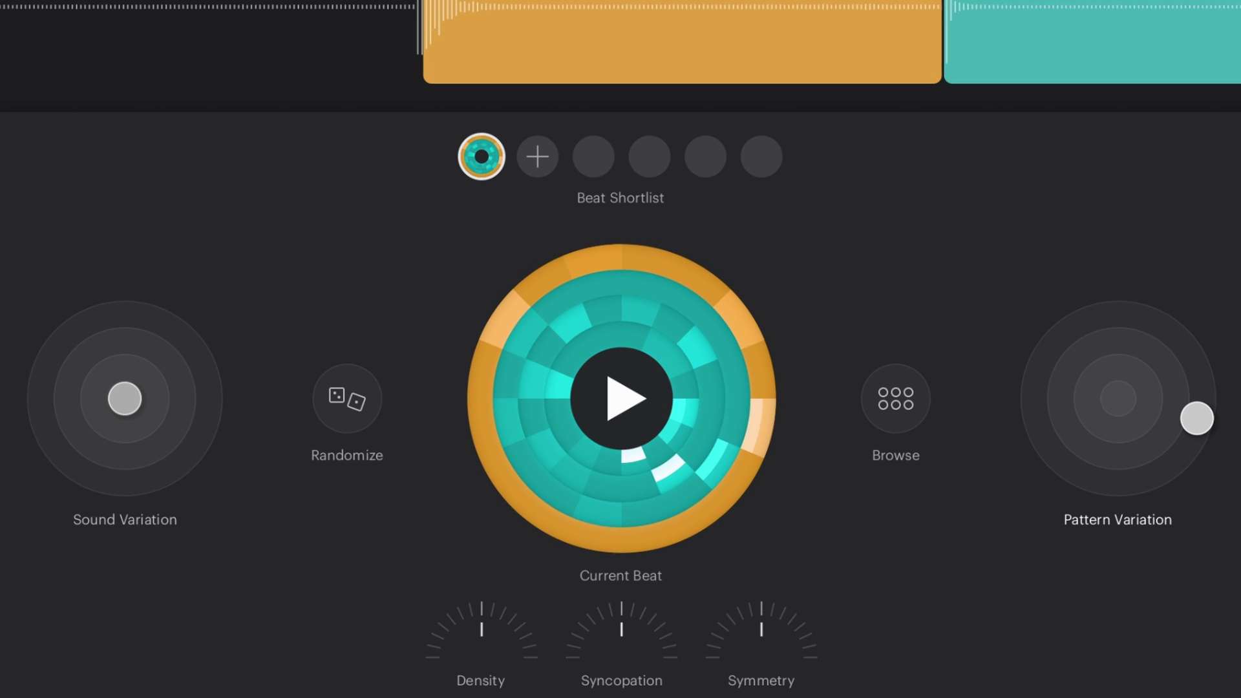
drag(1196, 419, 1070, 334)
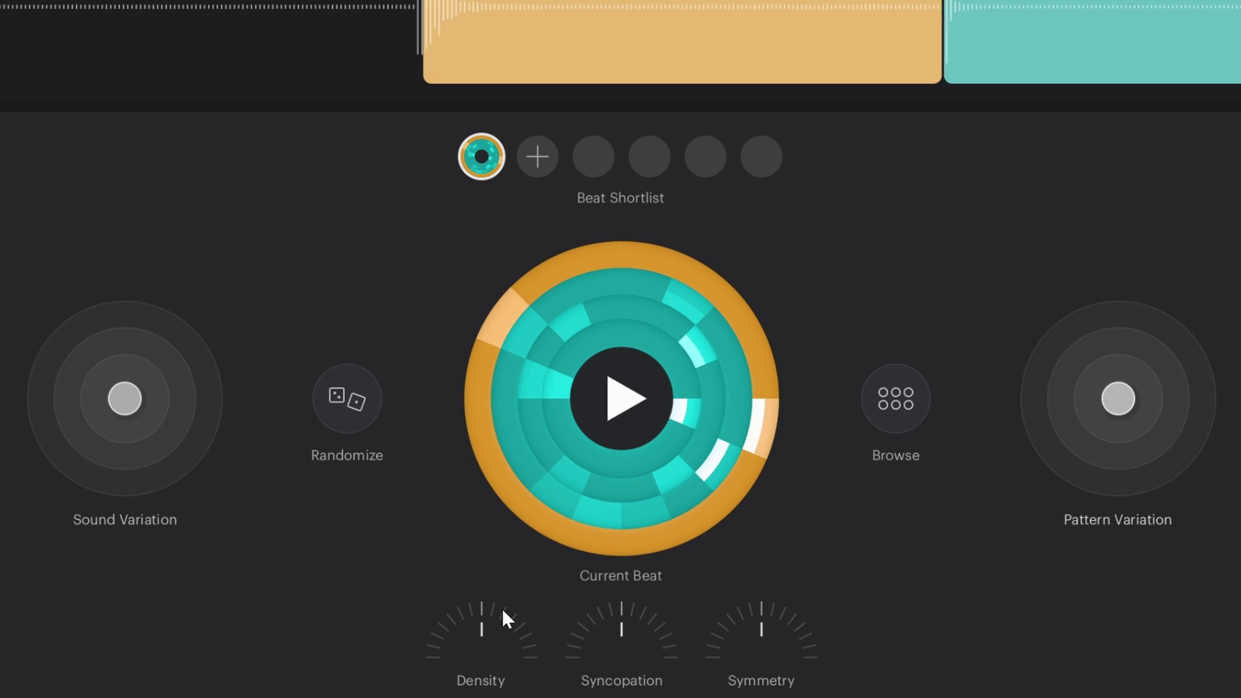
drag(494, 632, 455, 652)
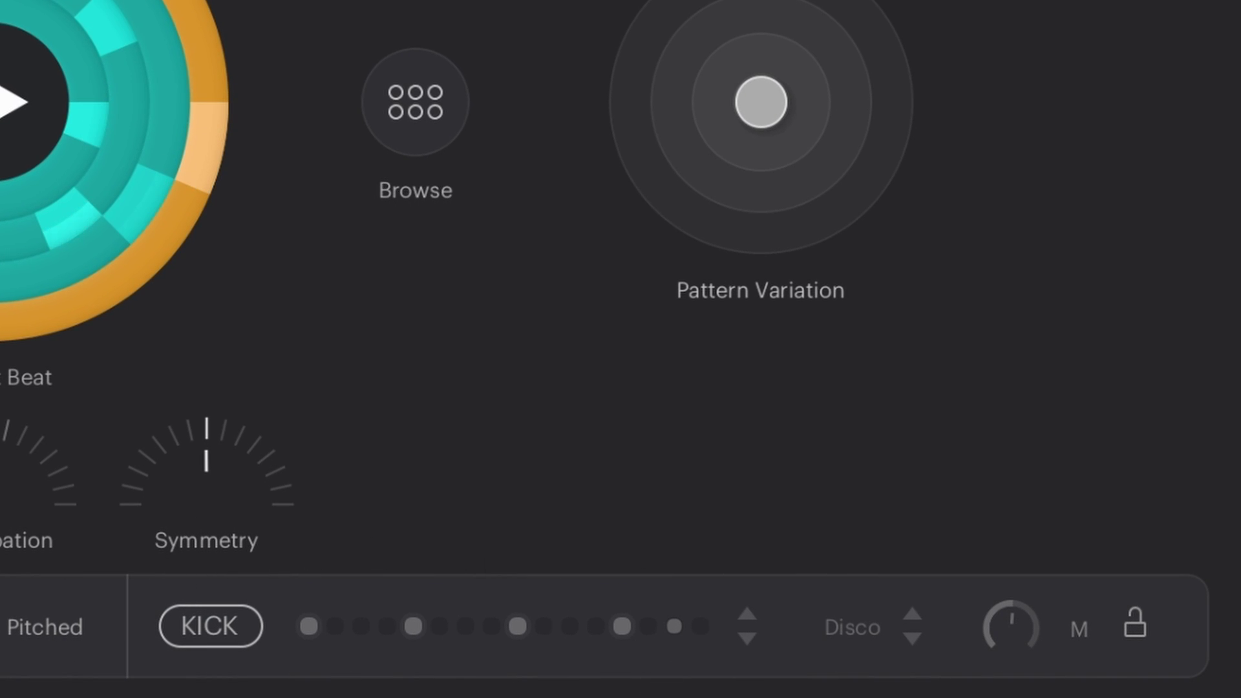
- Turn on the added kick for the beat and set its sound to 707
click(208, 623)
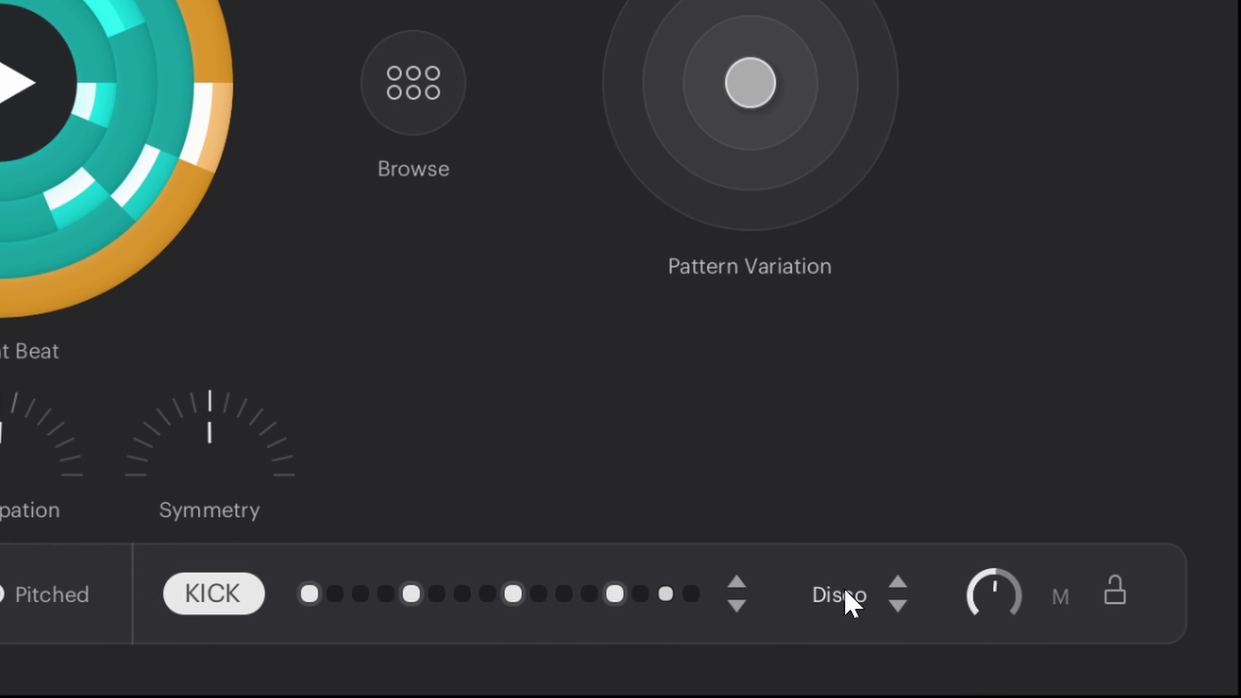
click(845, 592)
click(876, 460)
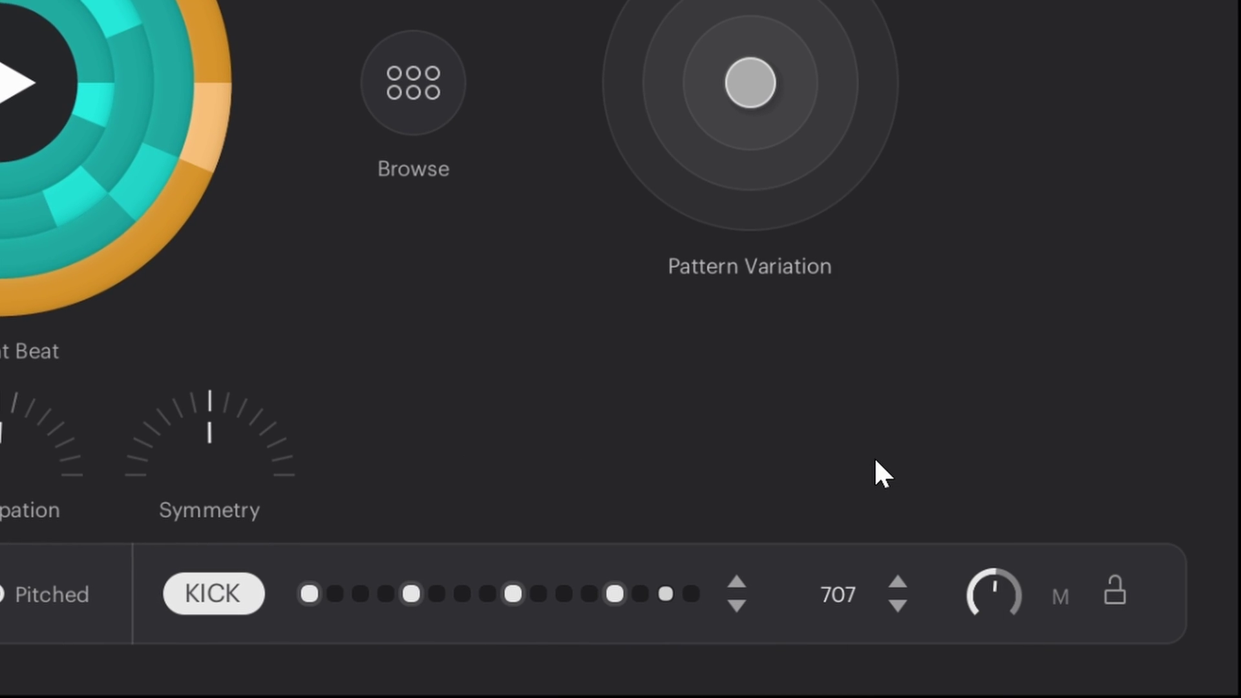
- Audition the Untz, 909, Auto, Rave and Deep kick sounds and return the kick to 707
click(848, 587)
click(870, 317)
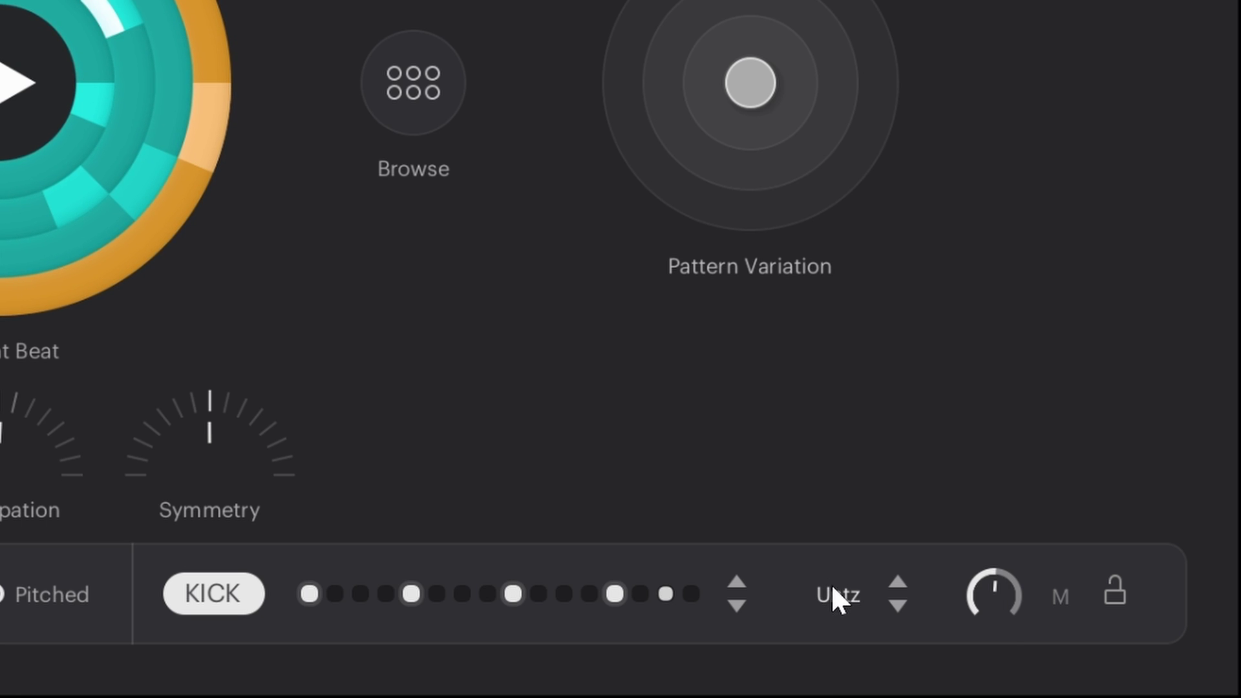
click(833, 587)
click(871, 365)
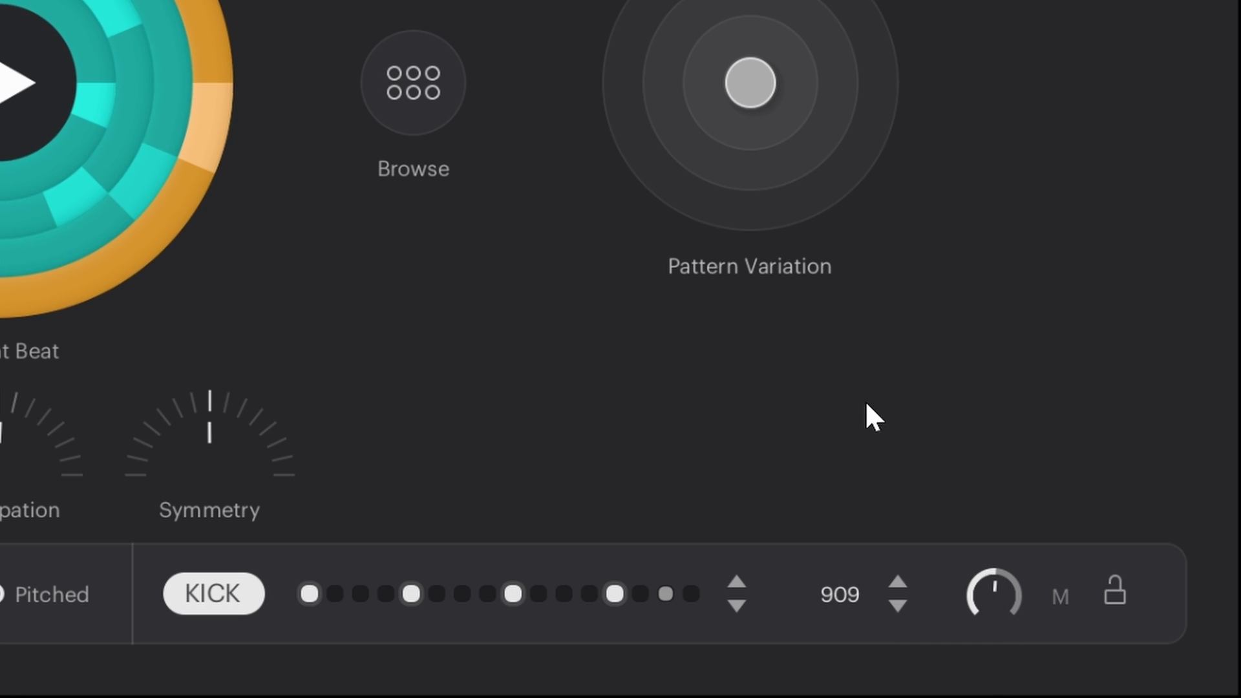
click(841, 595)
click(866, 296)
click(840, 611)
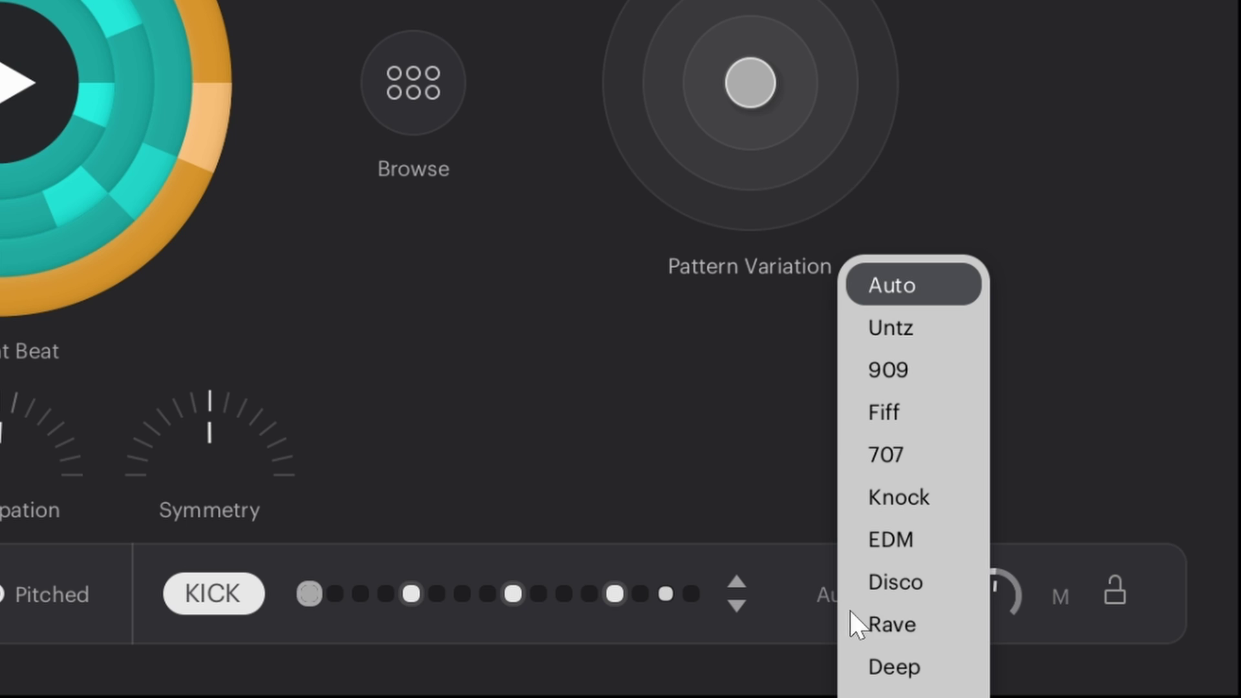
click(873, 625)
click(852, 603)
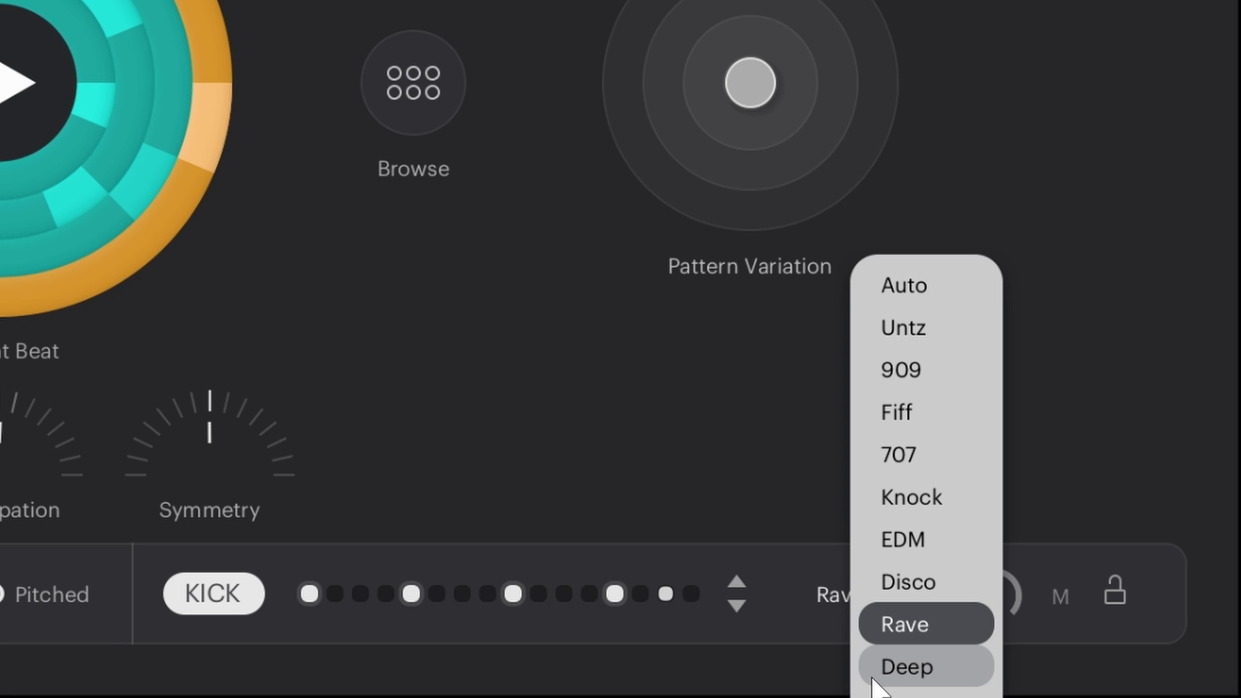
click(871, 675)
click(848, 587)
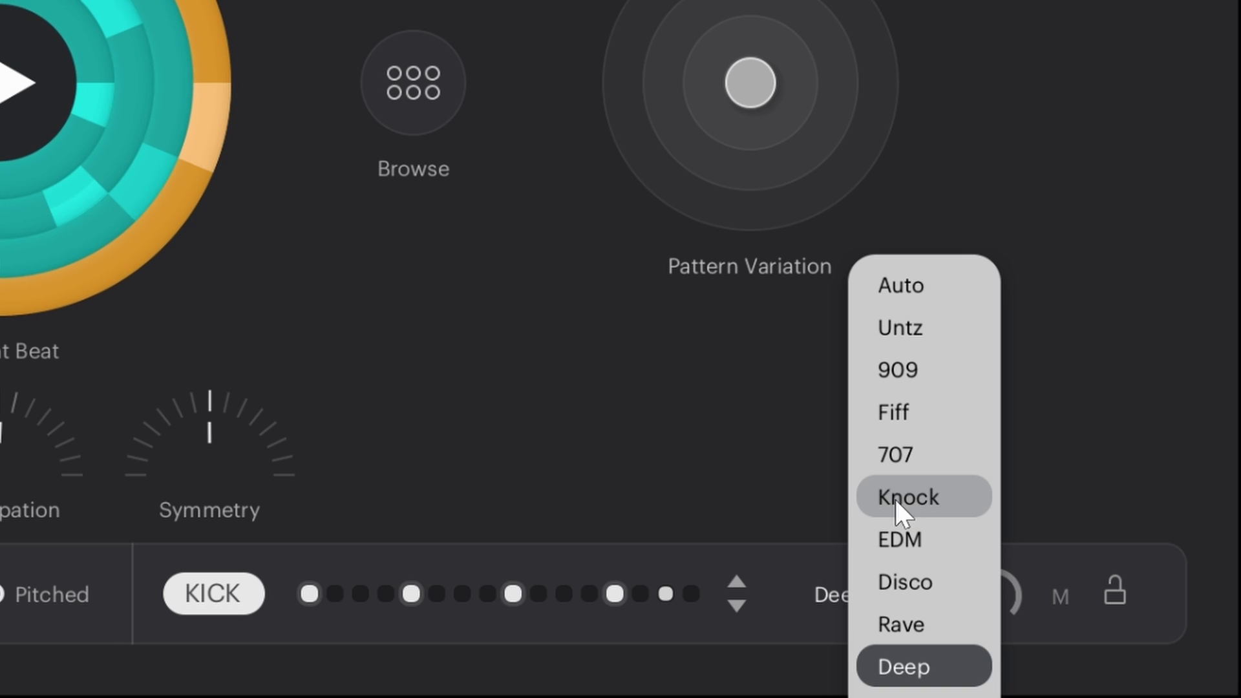
click(897, 455)
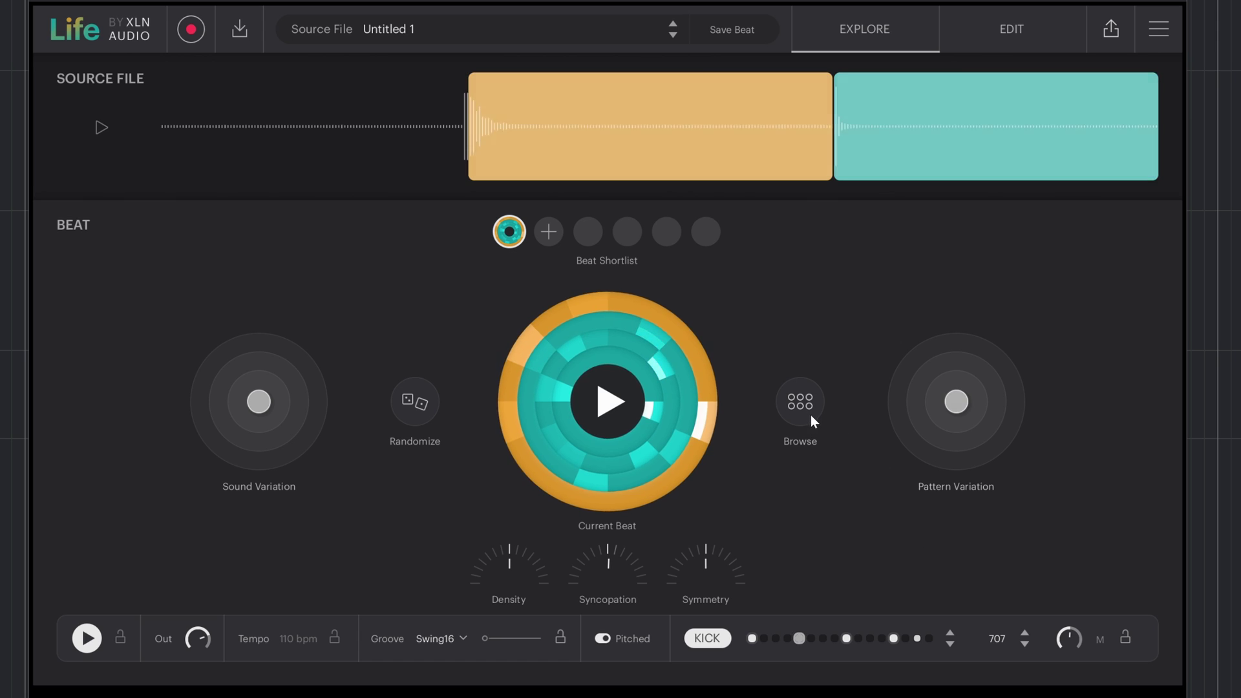
- Preview two alternative beats in the Beat Browser and cancel without keeping either
click(807, 413)
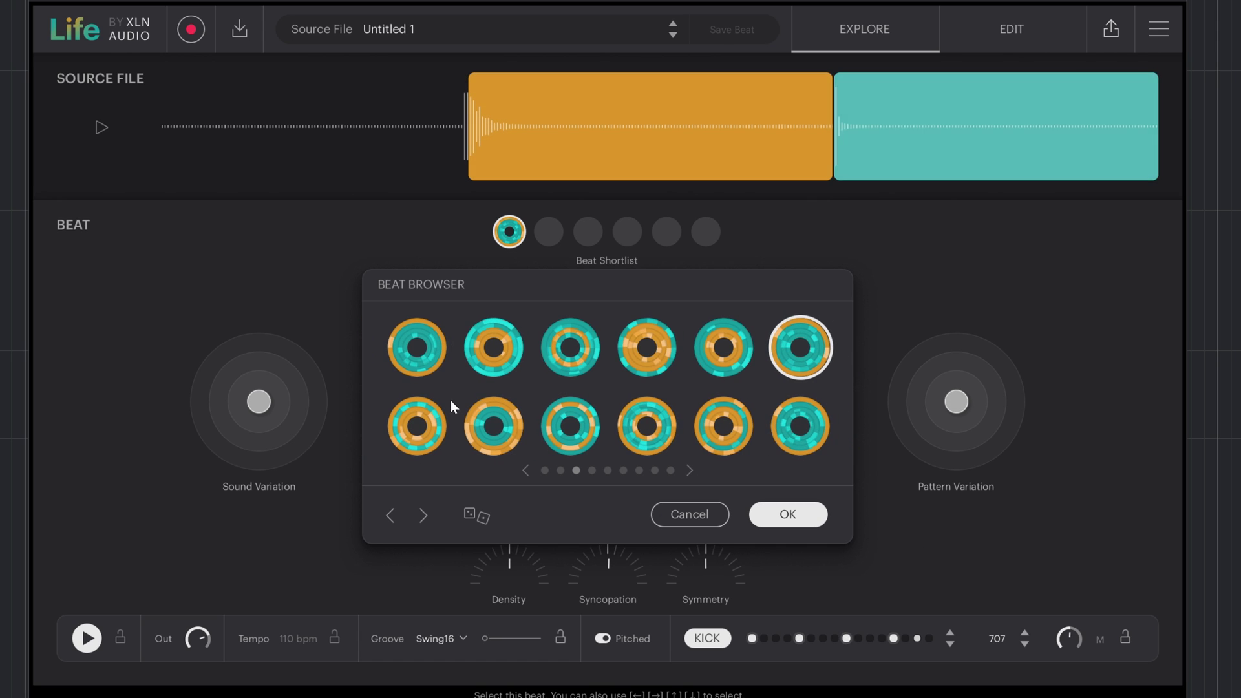
click(642, 355)
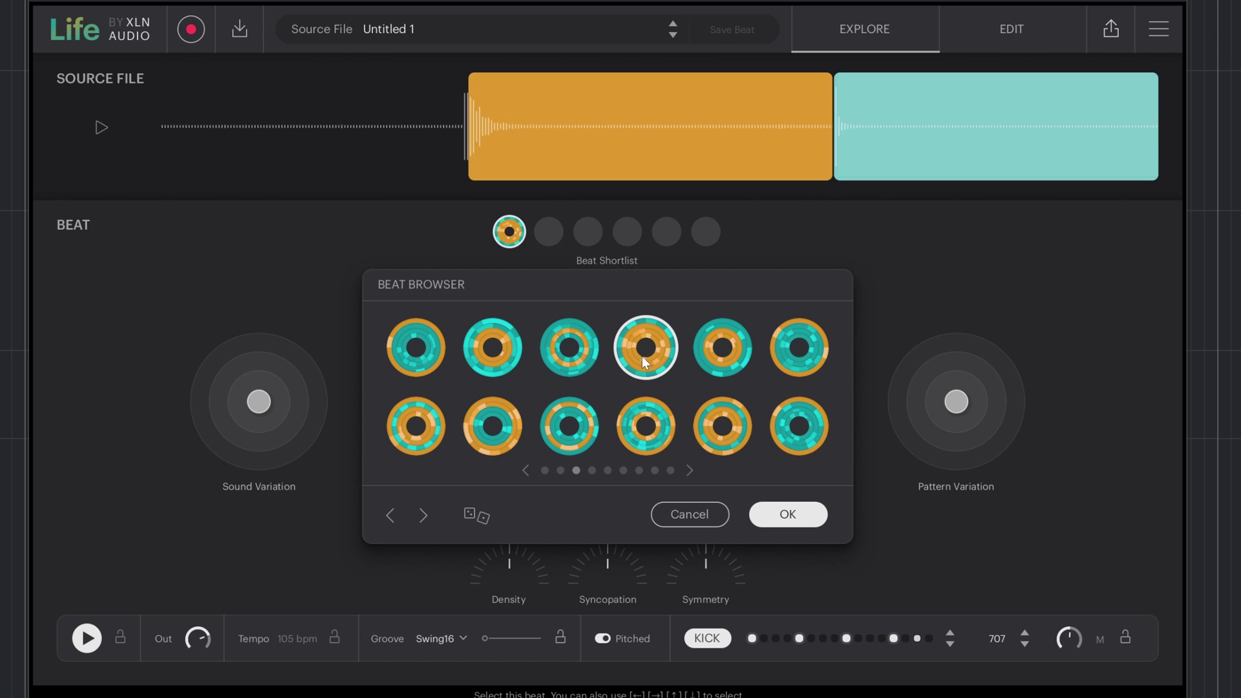
click(739, 361)
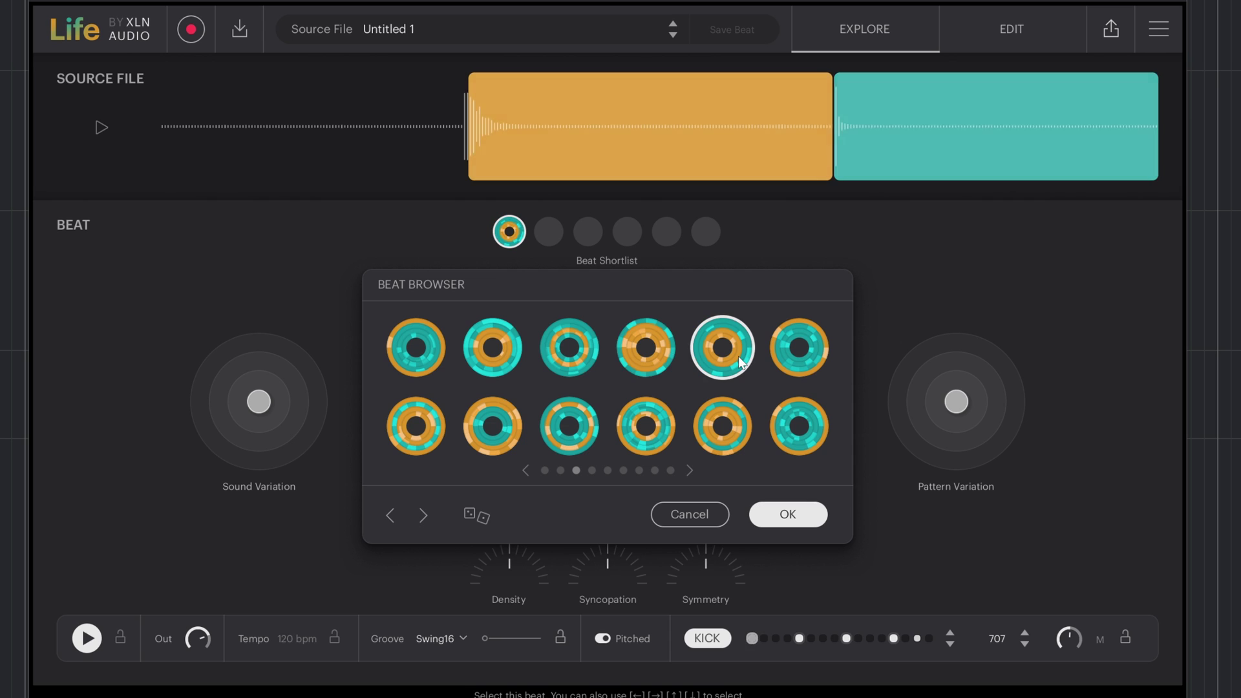
click(690, 515)
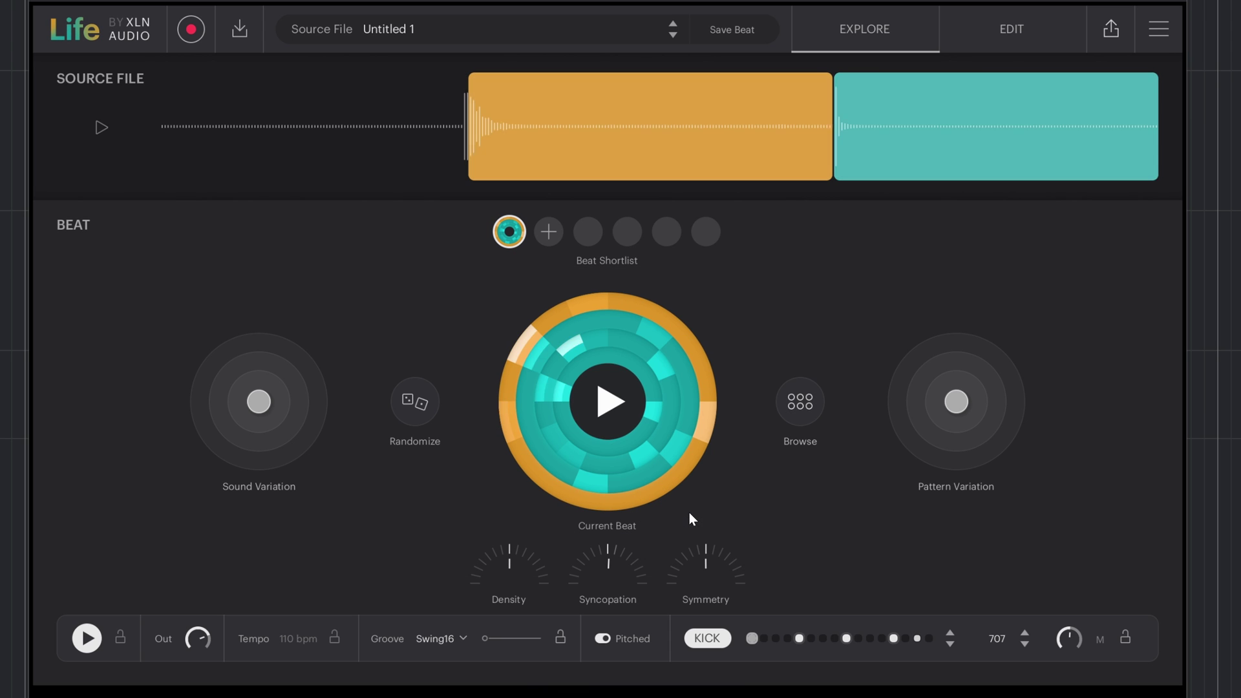
- Add the current beat to the Beat Shortlist
click(549, 232)
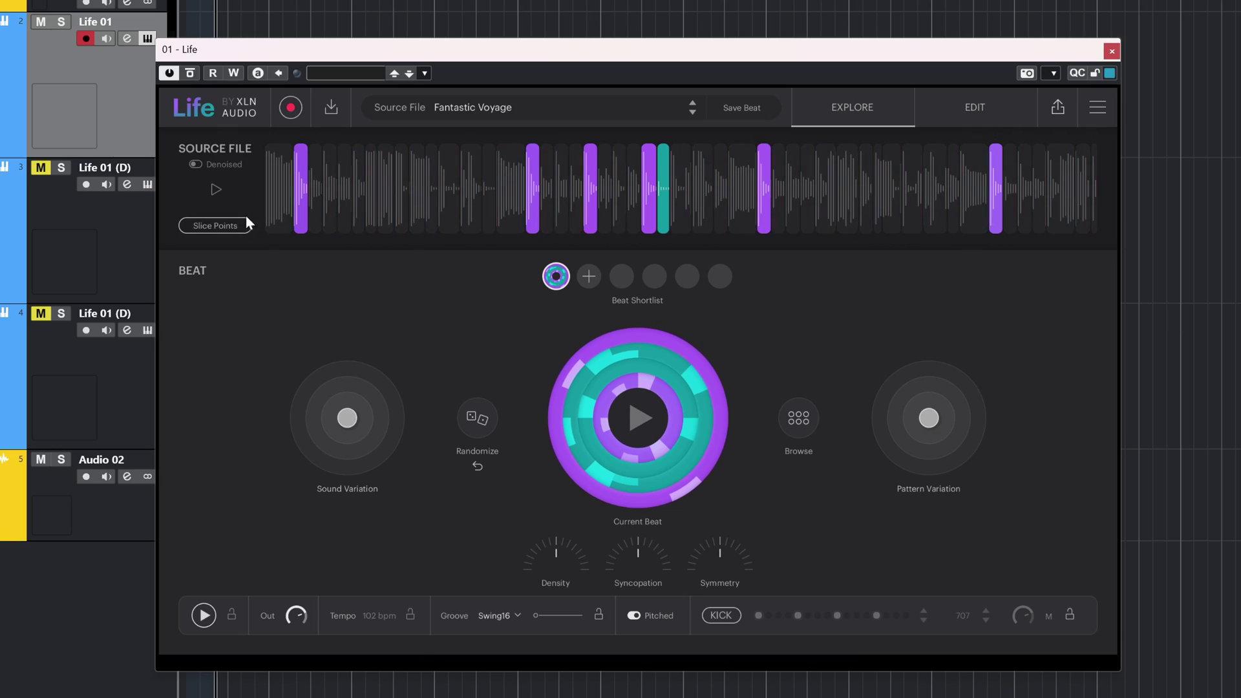
- Listen to part of the Fantastic Voyage source file and stop its playback
click(218, 189)
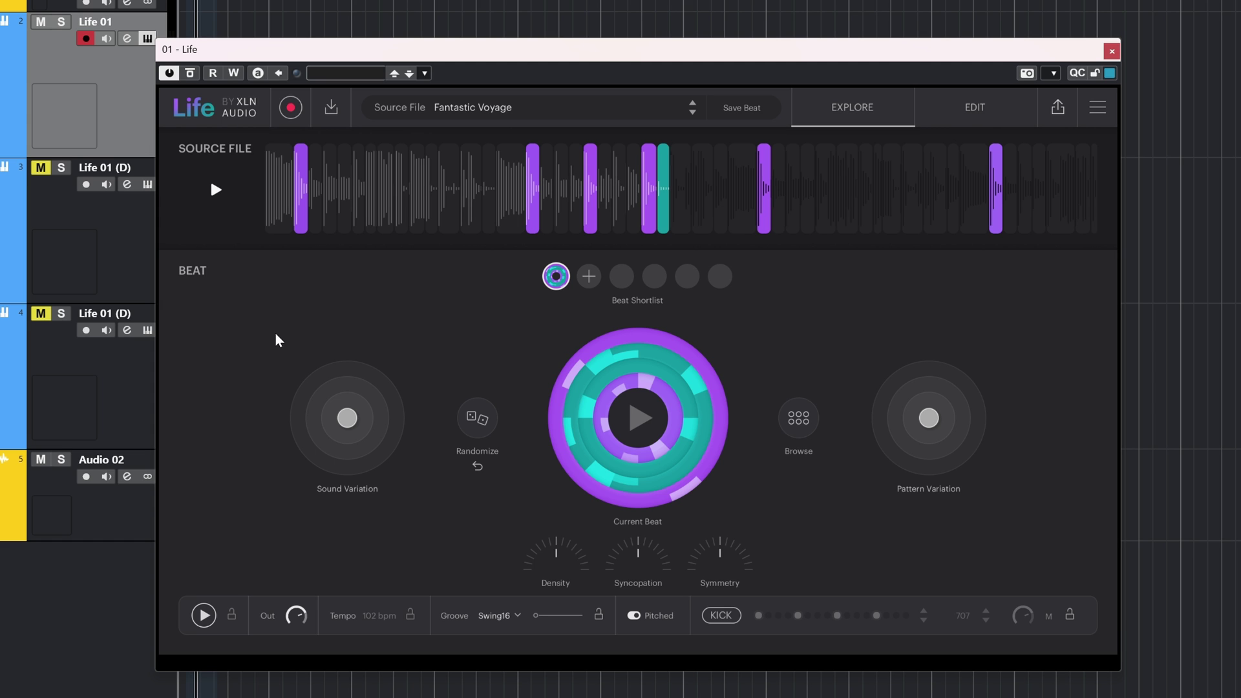
click(216, 190)
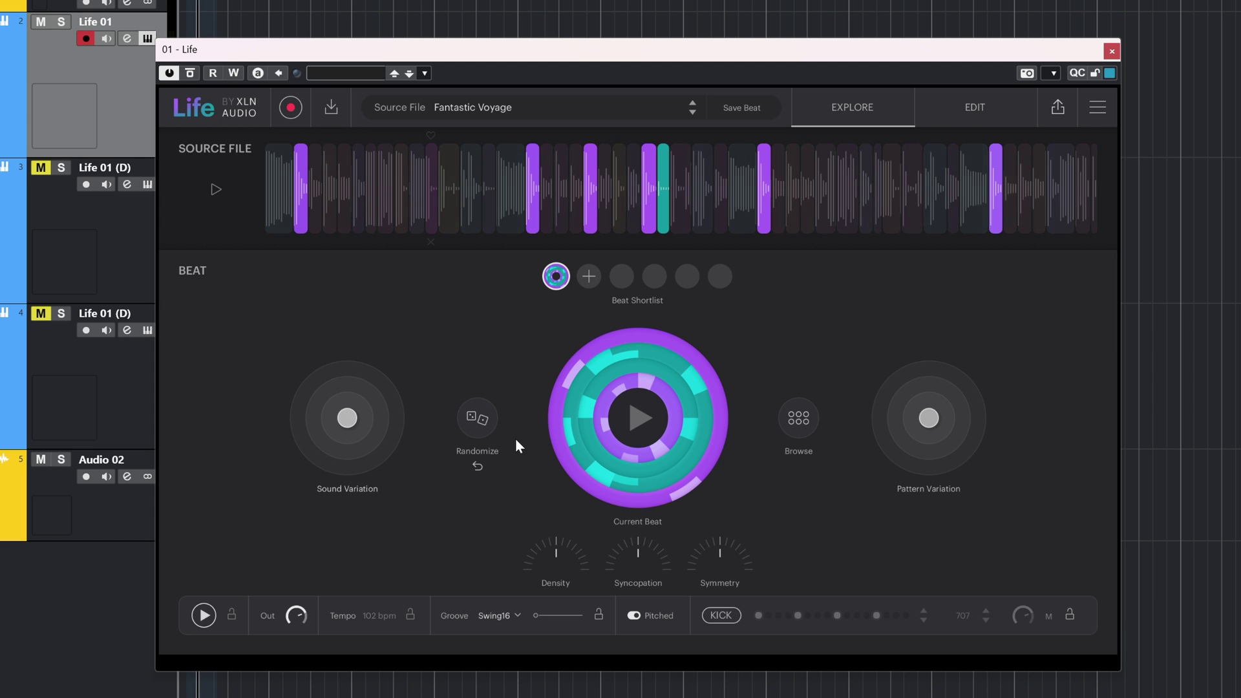
- Generate random beats from the Fantastic Voyage source file, listening to the current beat while randomizing it again
click(477, 417)
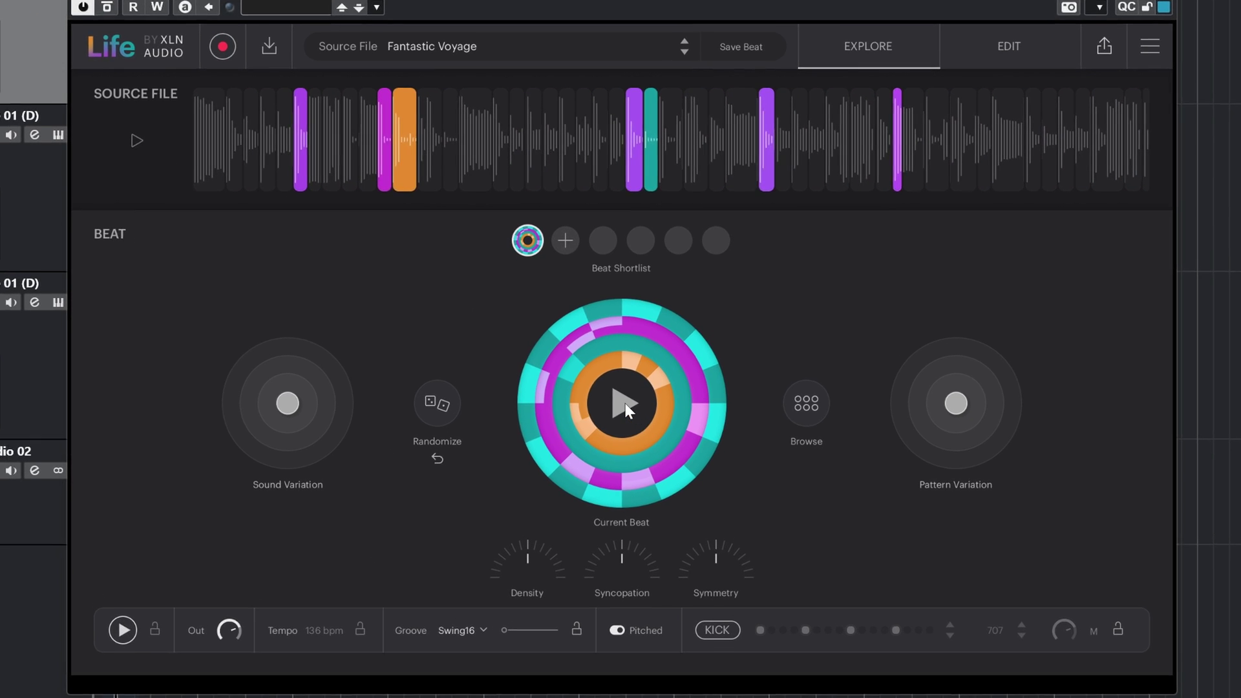
click(640, 419)
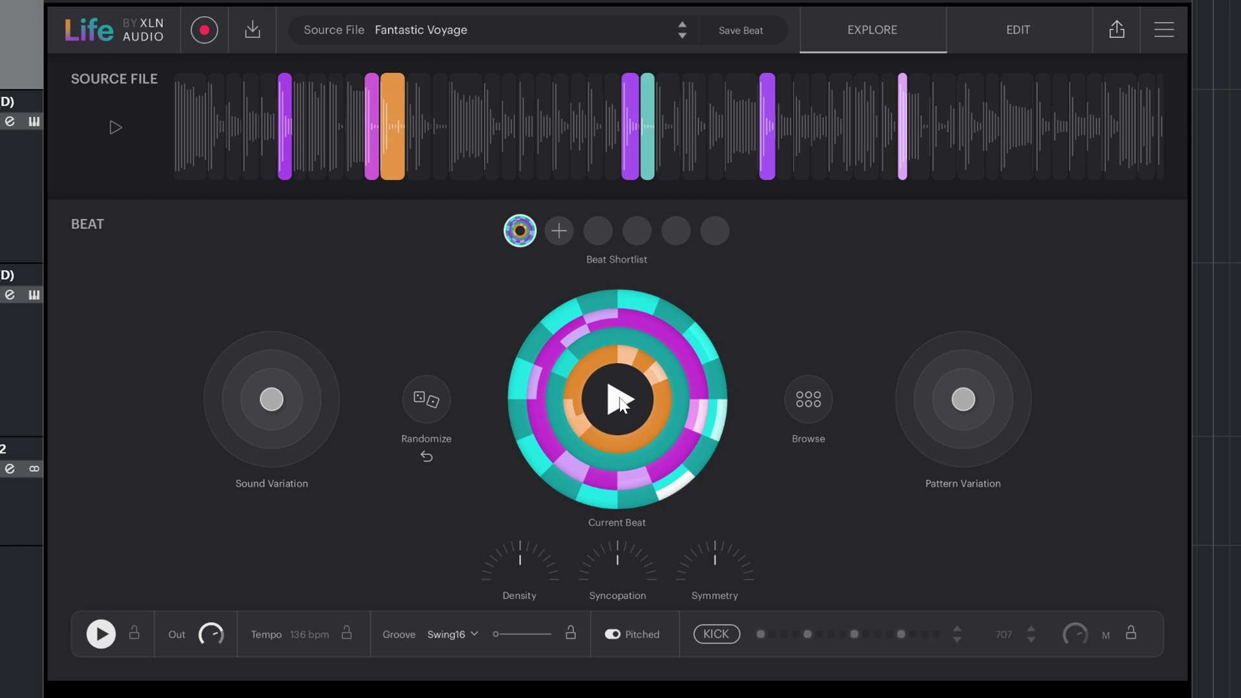
click(439, 403)
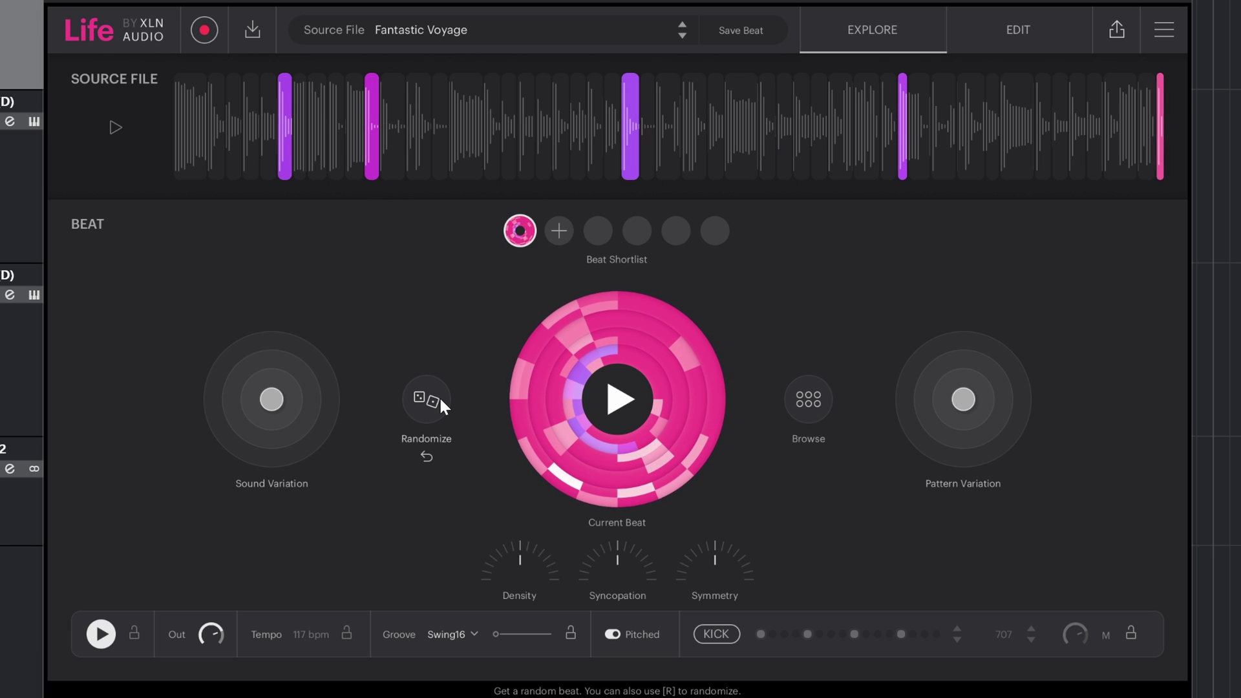
click(442, 403)
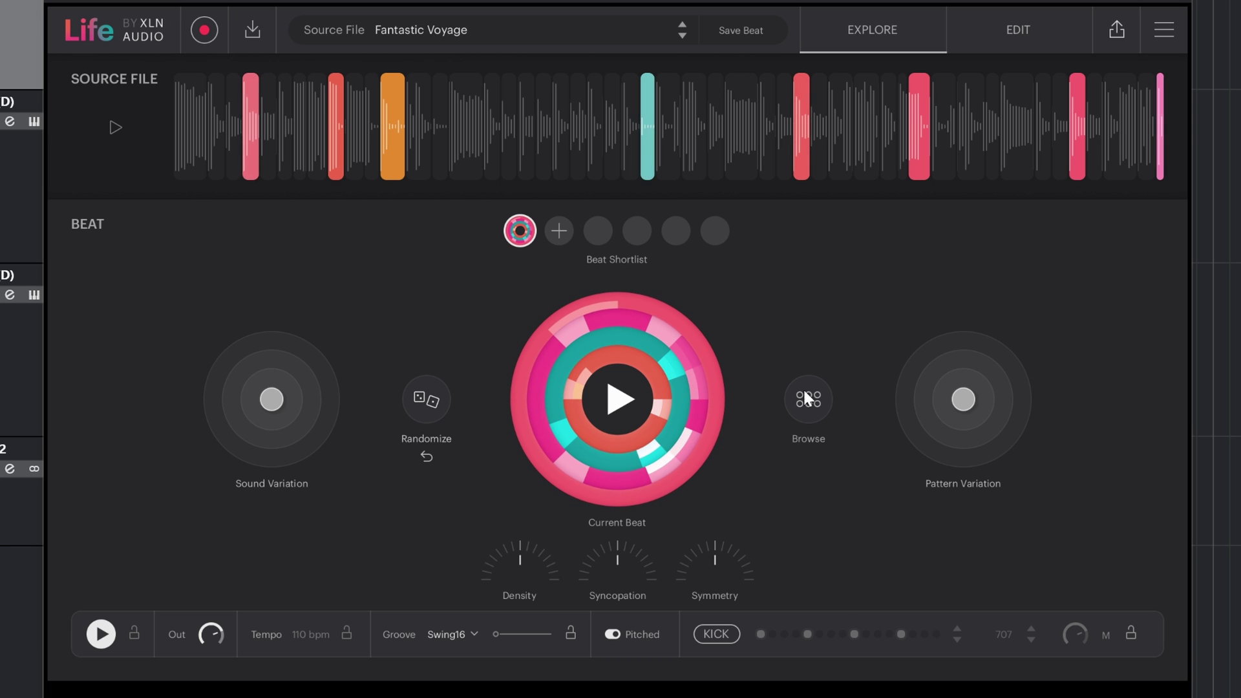
- Turn on the added kick for the Fantastic Voyage beat and open the beat for editing
click(711, 633)
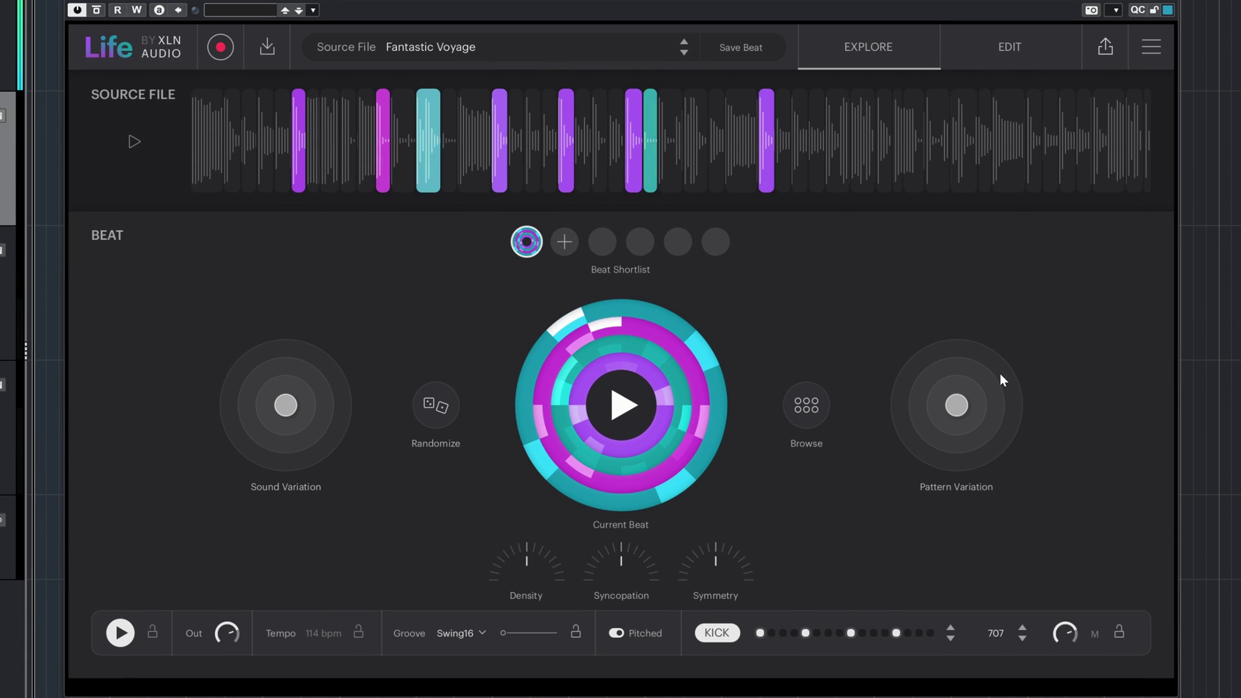
click(1019, 51)
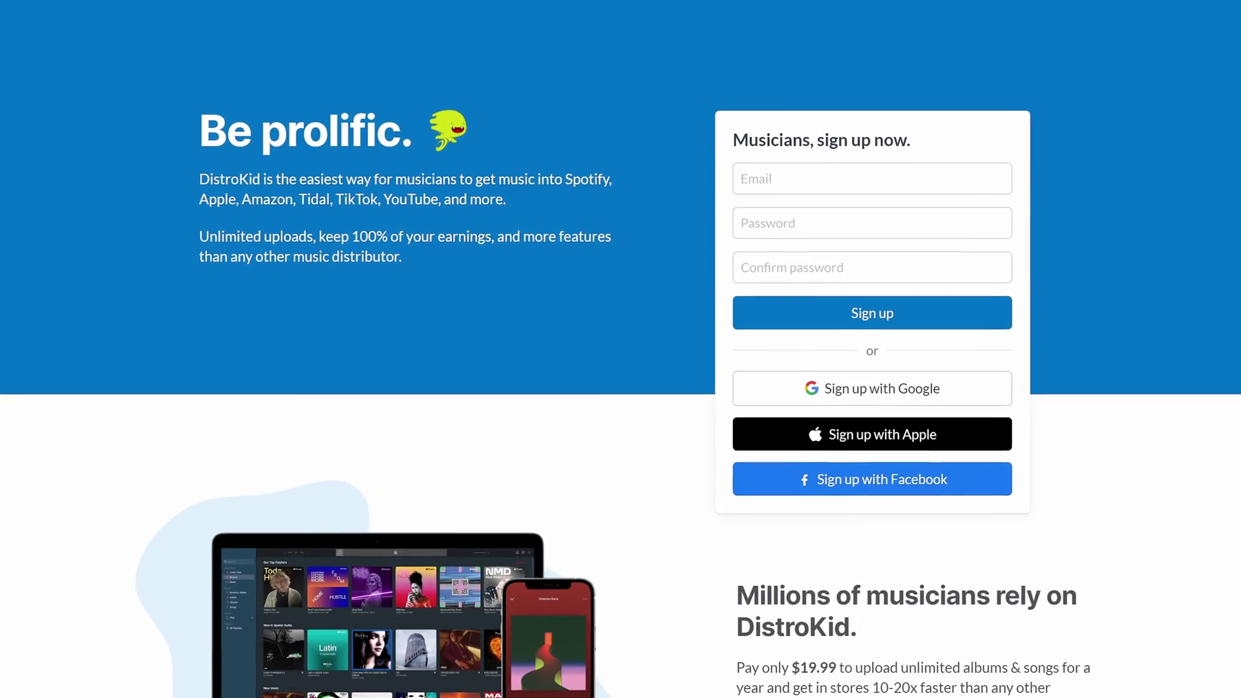
- Look through the DistroKid website and its help article on which cover songs can be uploaded, and leave the article
scroll(621, 349, down, 3)
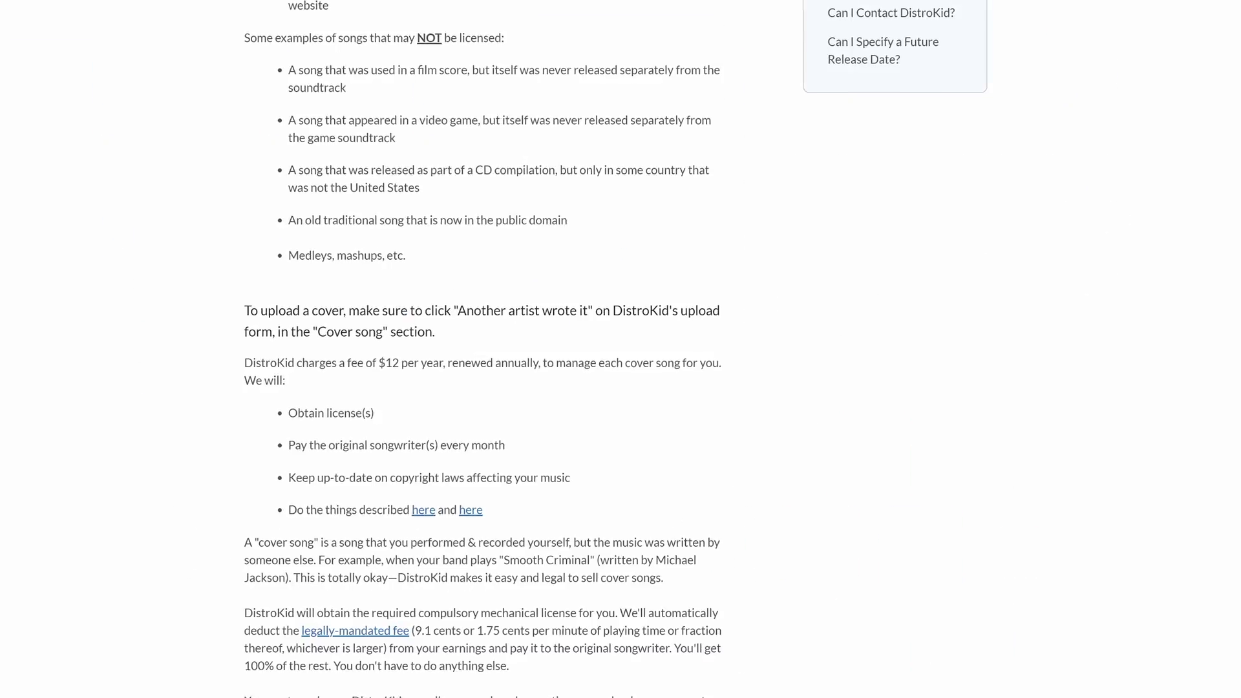
scroll(616, 349, up, 4)
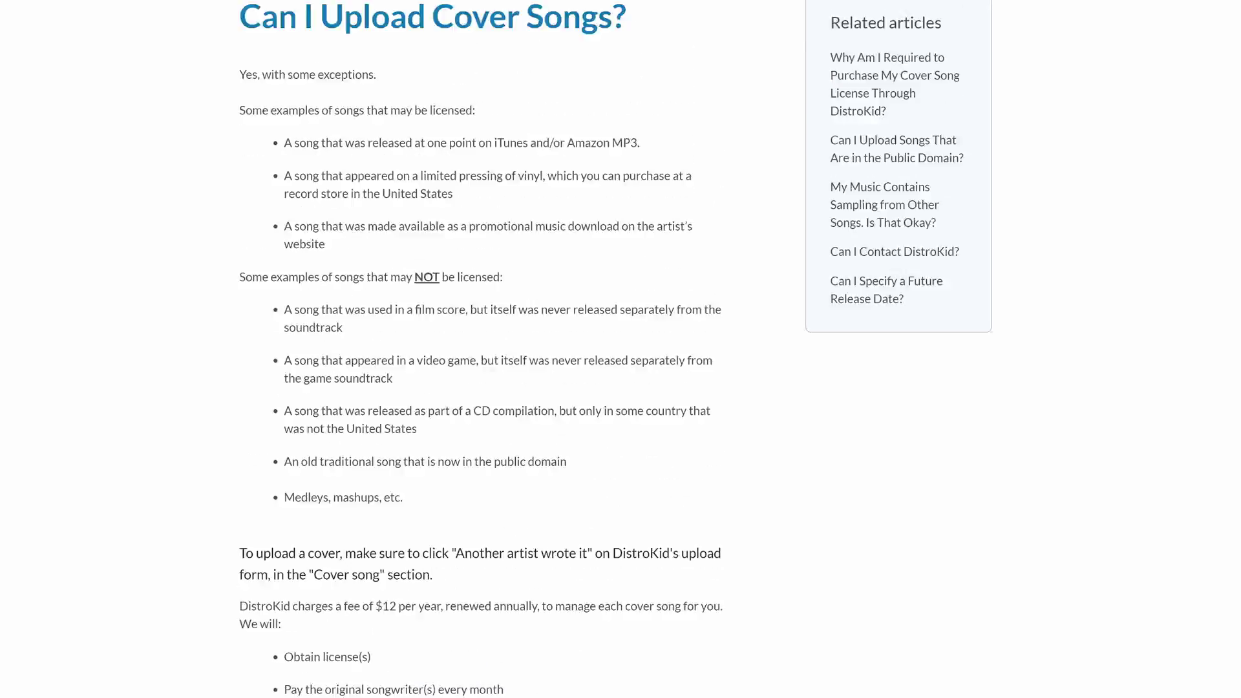
scroll(569, 139, up, 3)
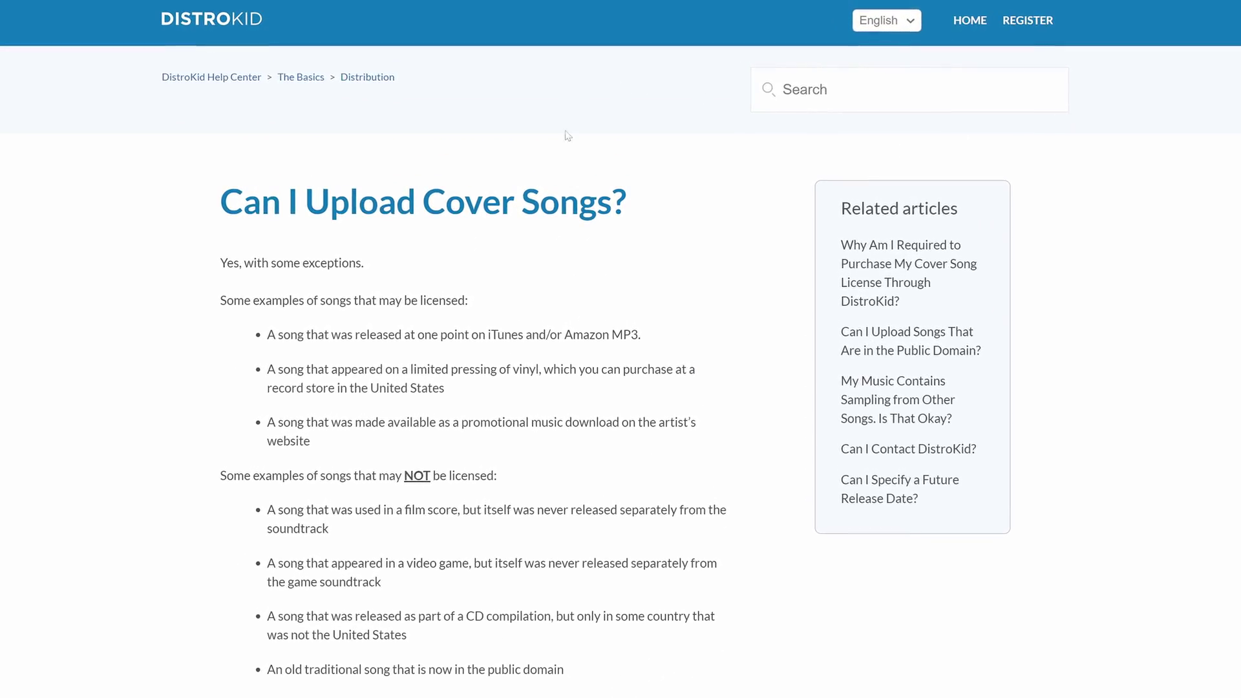
click(234, 18)
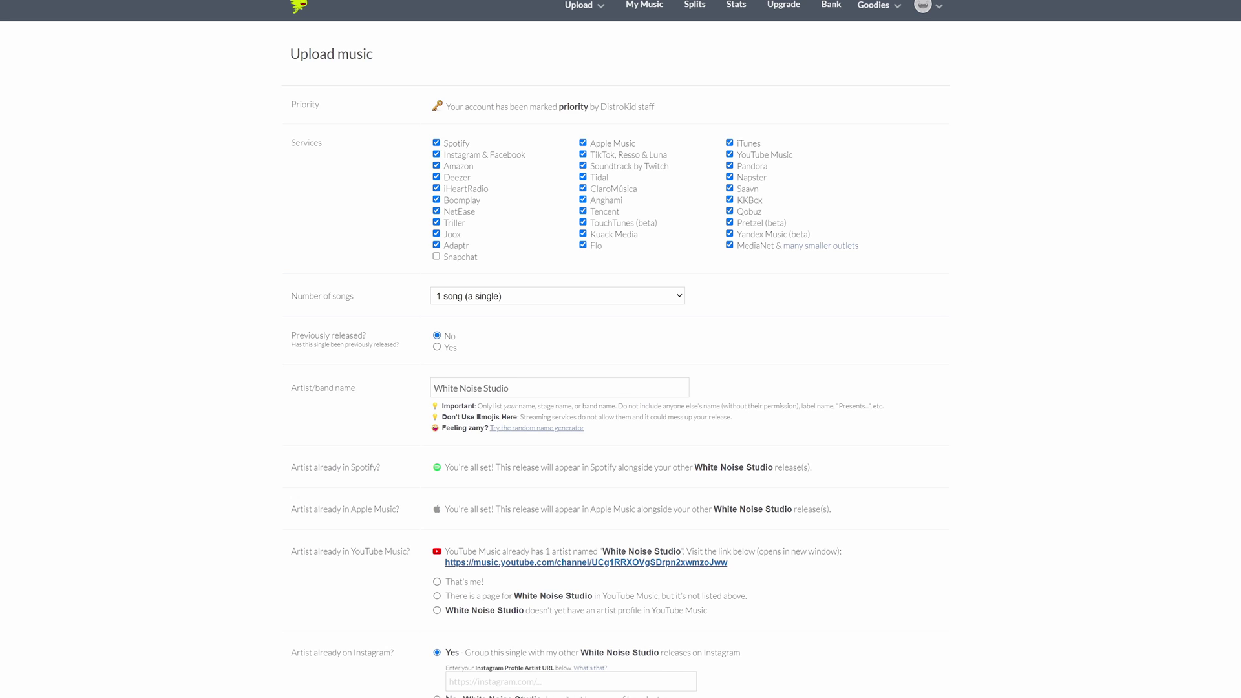
- Review DistroKid's Upload music form from the streaming services down to the Track 1 details
scroll(621, 349, down, 8)
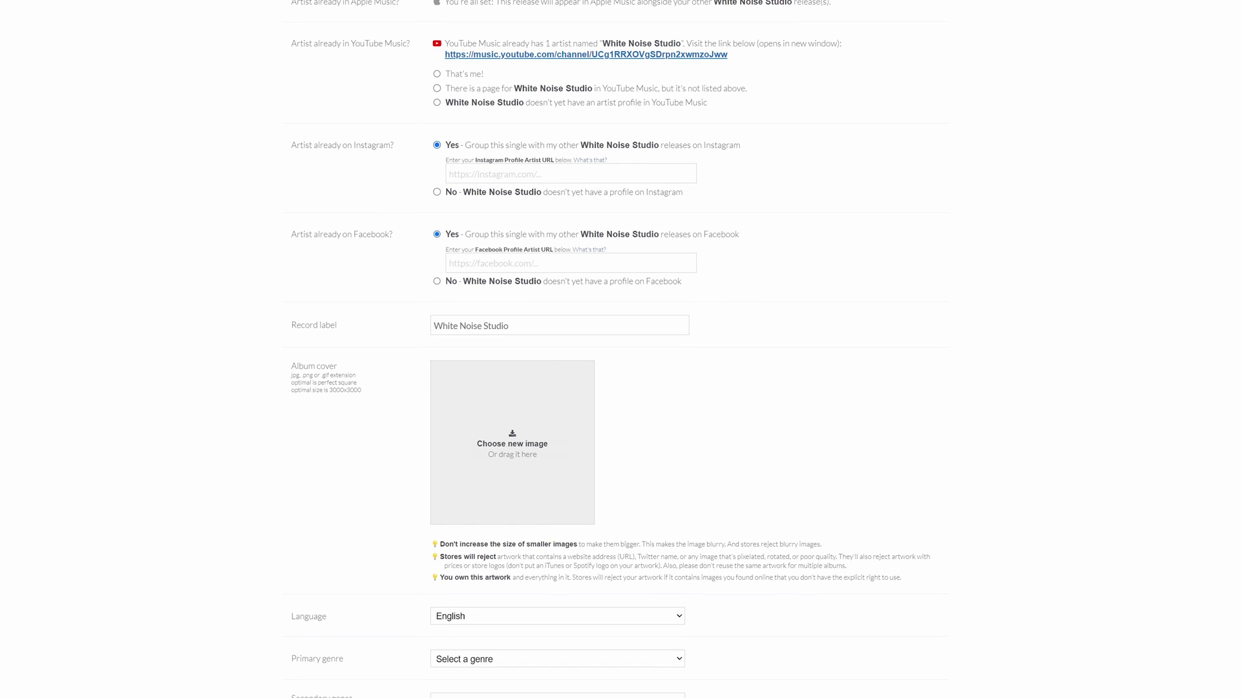
scroll(621, 349, down, 4)
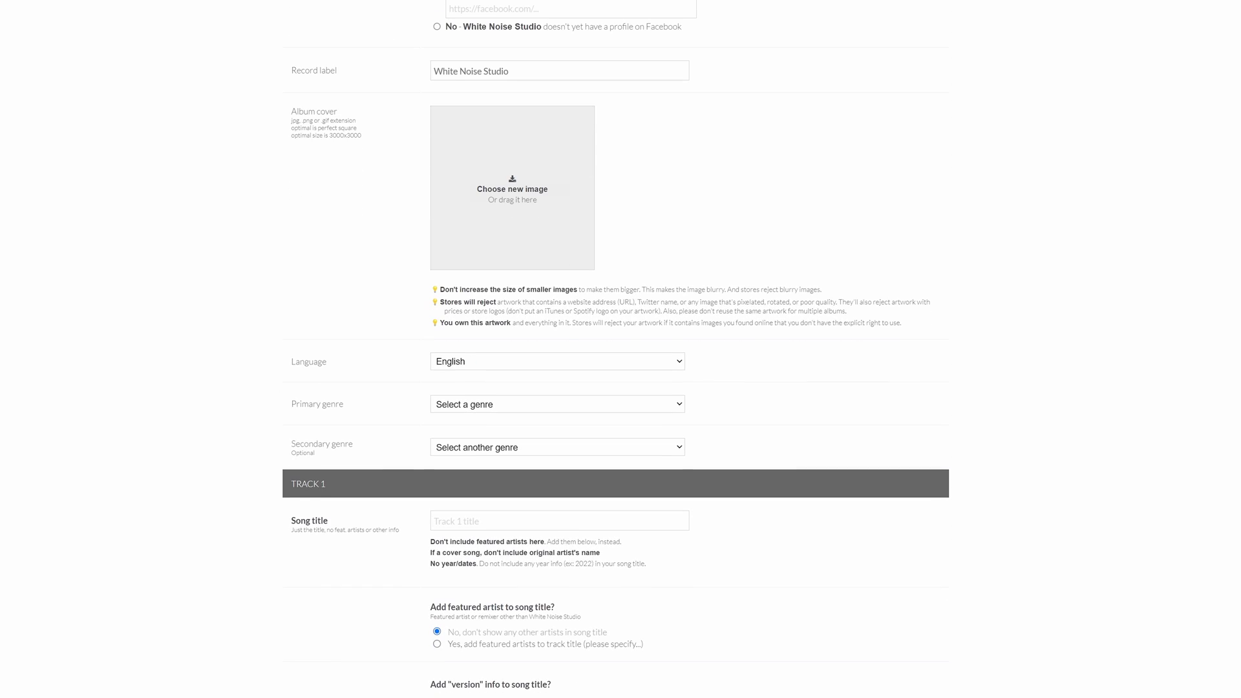
- Look over the album cover, genre and song title fields of DistroKid's upload form
scroll(620, 349, down, 1)
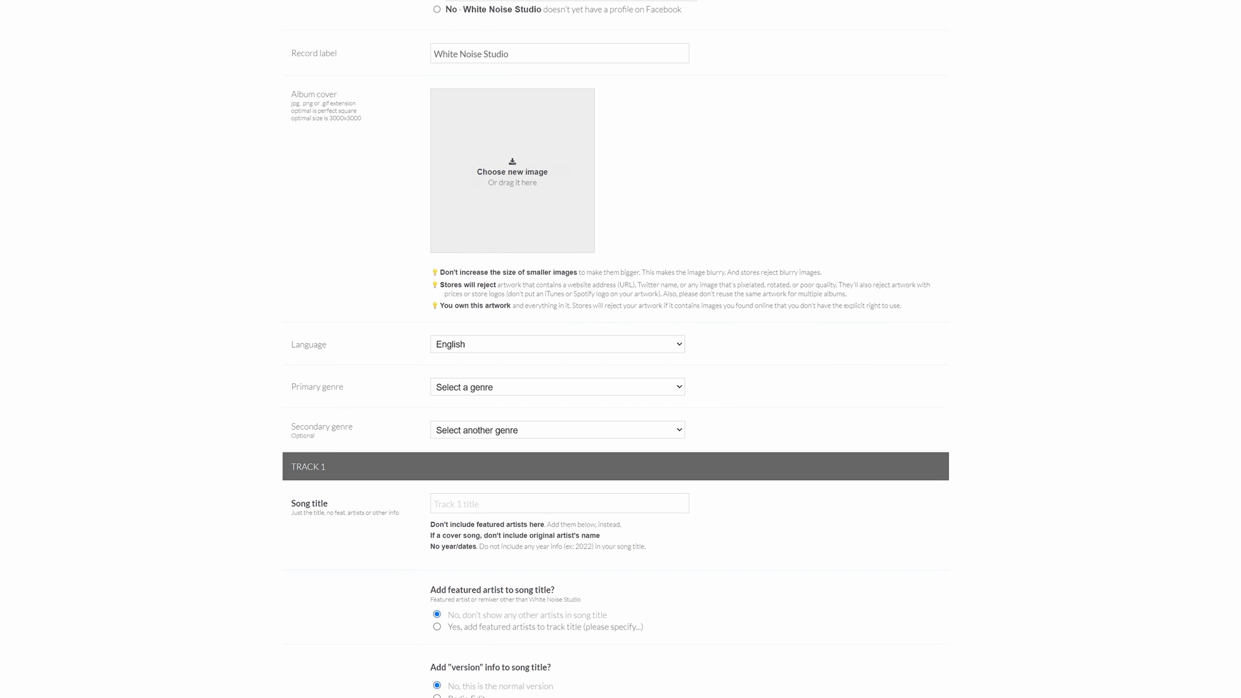
scroll(615, 349, down, 1)
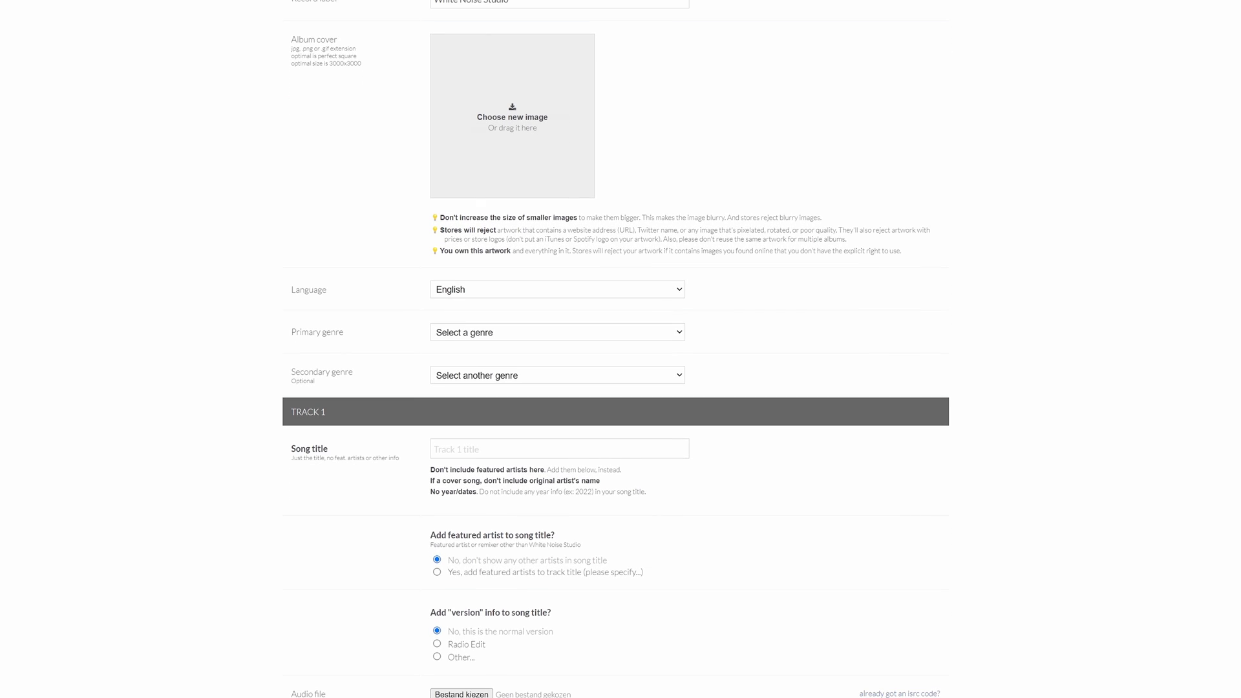
scroll(615, 349, down, 1)
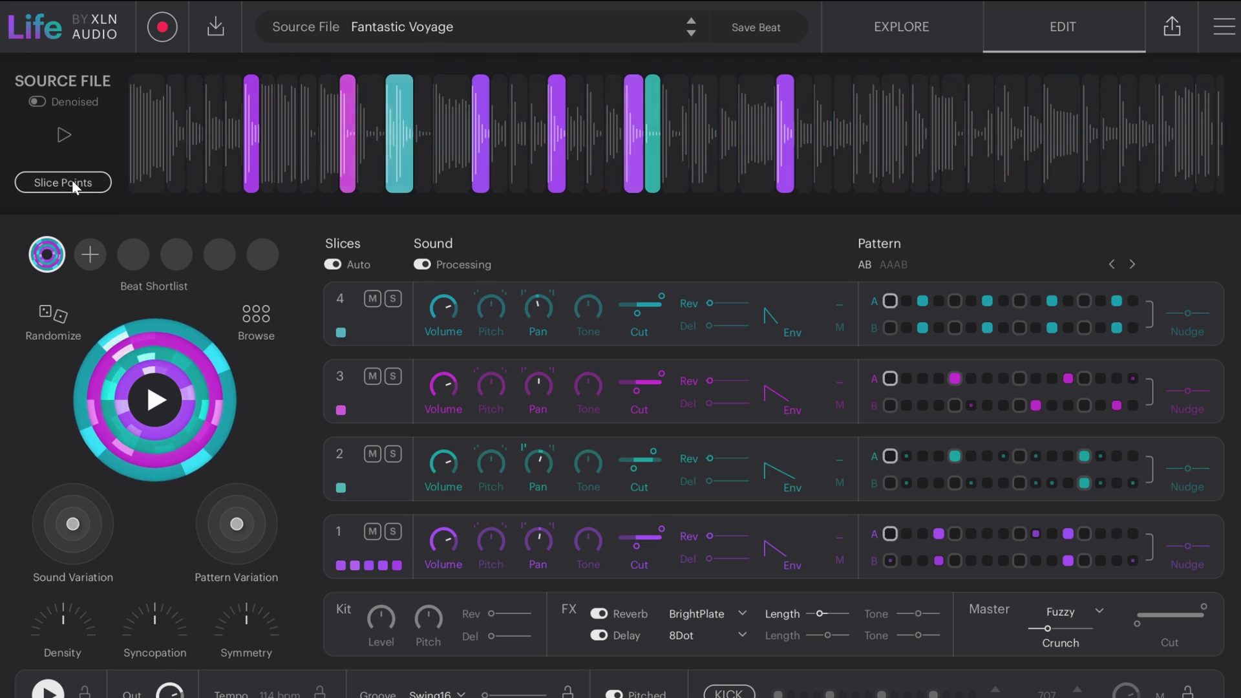
- Switch back to XLN Audio Life and inspect the slice points of the Fantastic Voyage source file
click(72, 180)
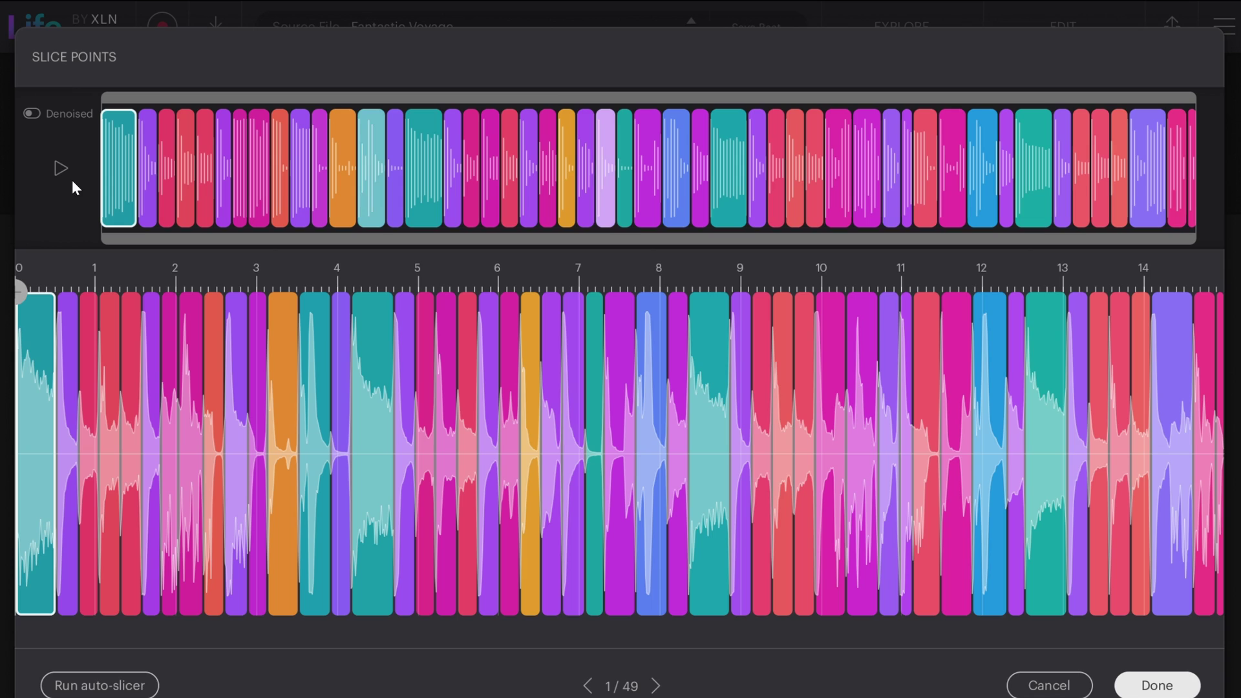
click(689, 308)
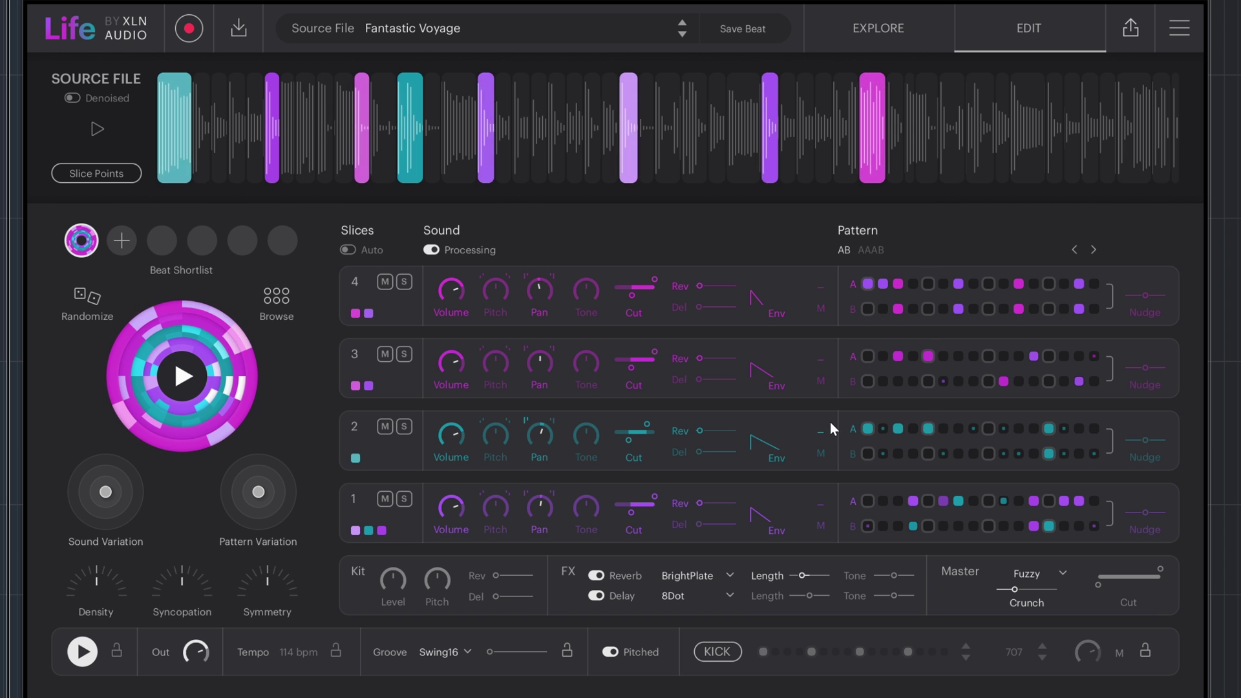
- Turn the added kick on and off again, and randomize a new beat from the source file
click(726, 654)
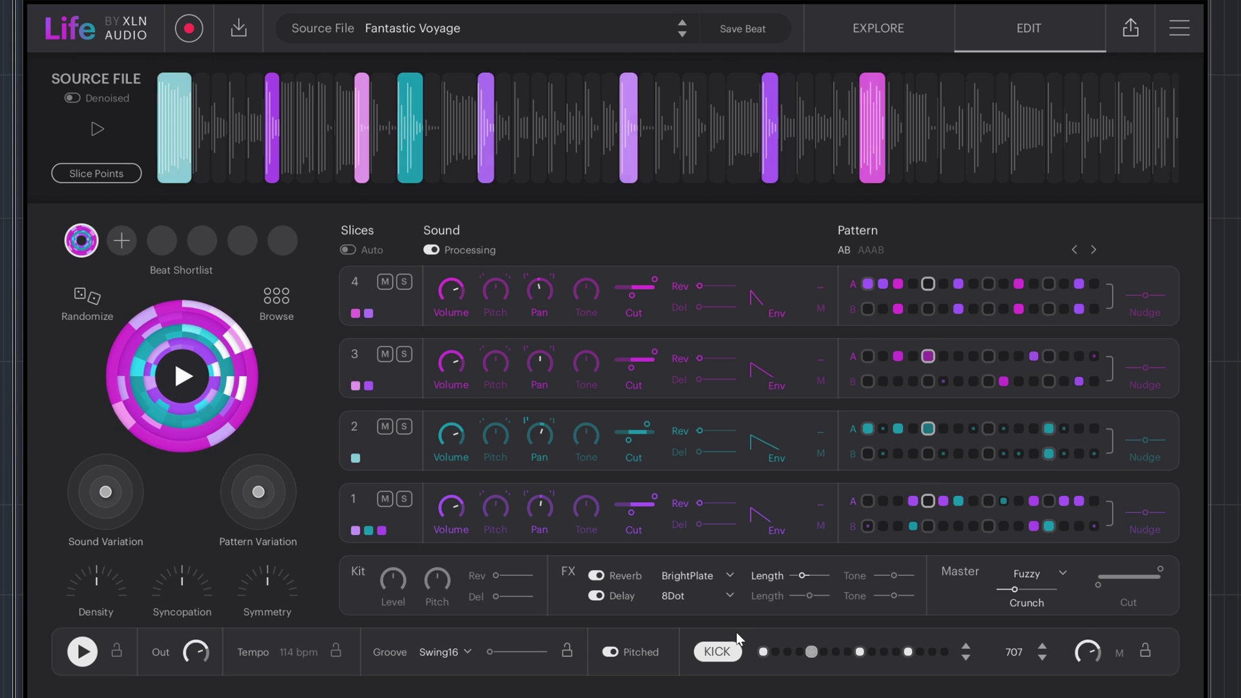
click(718, 651)
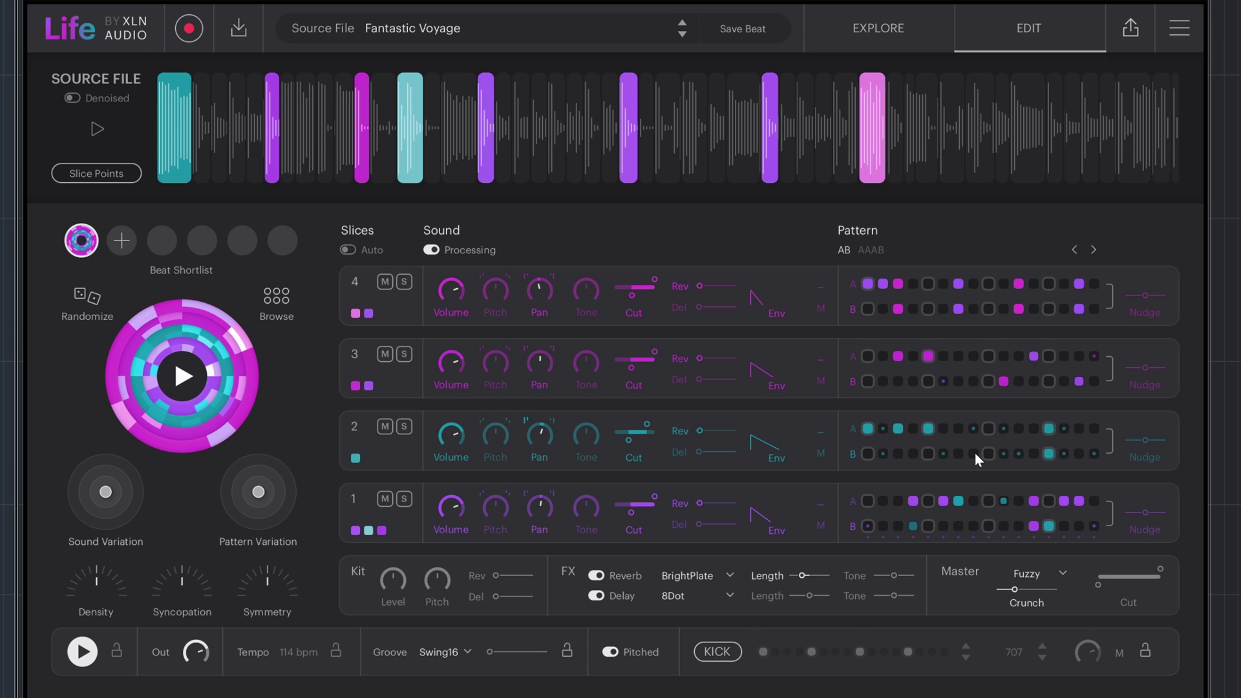
click(84, 299)
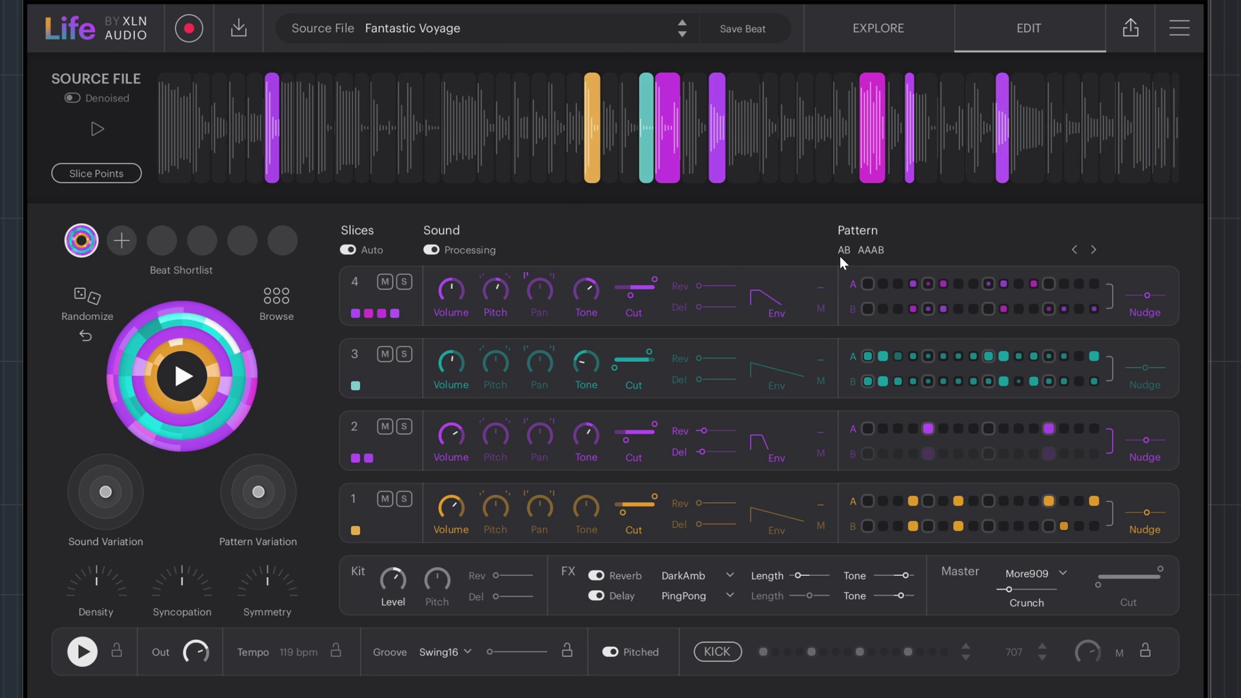
- Move the last slice of channel 4 to channel 3, and assign the source file's first slice to channel 1
mouse_move(469, 137)
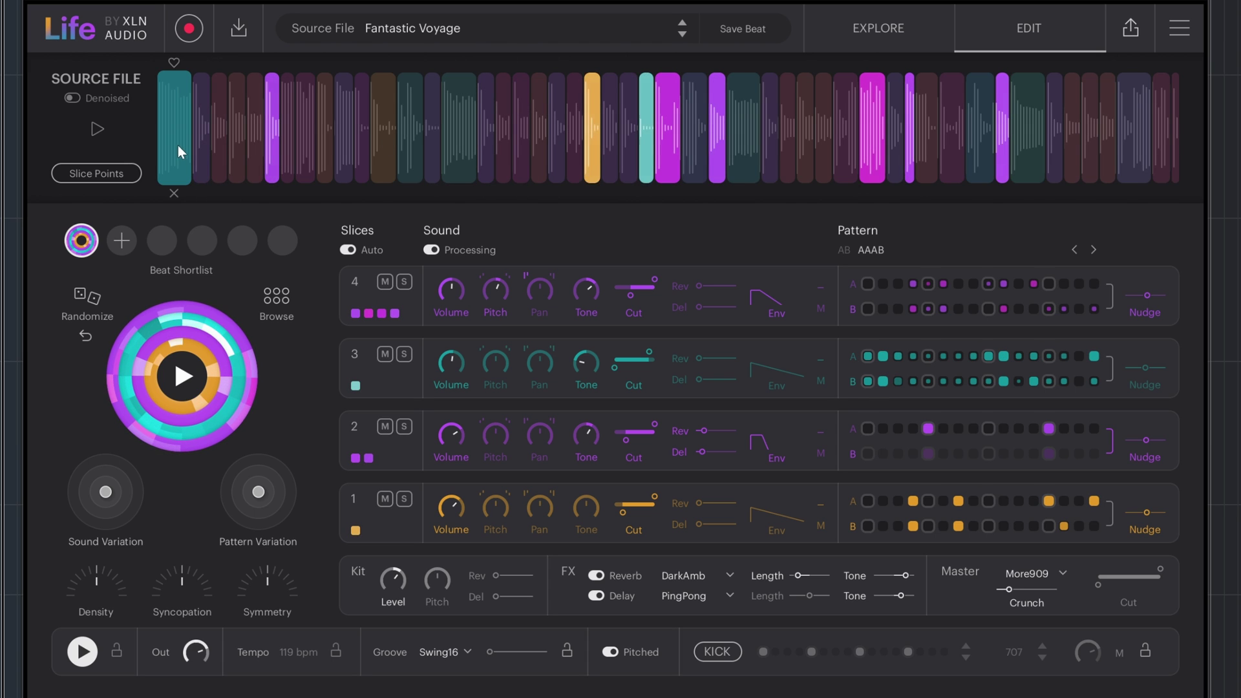
mouse_move(164, 135)
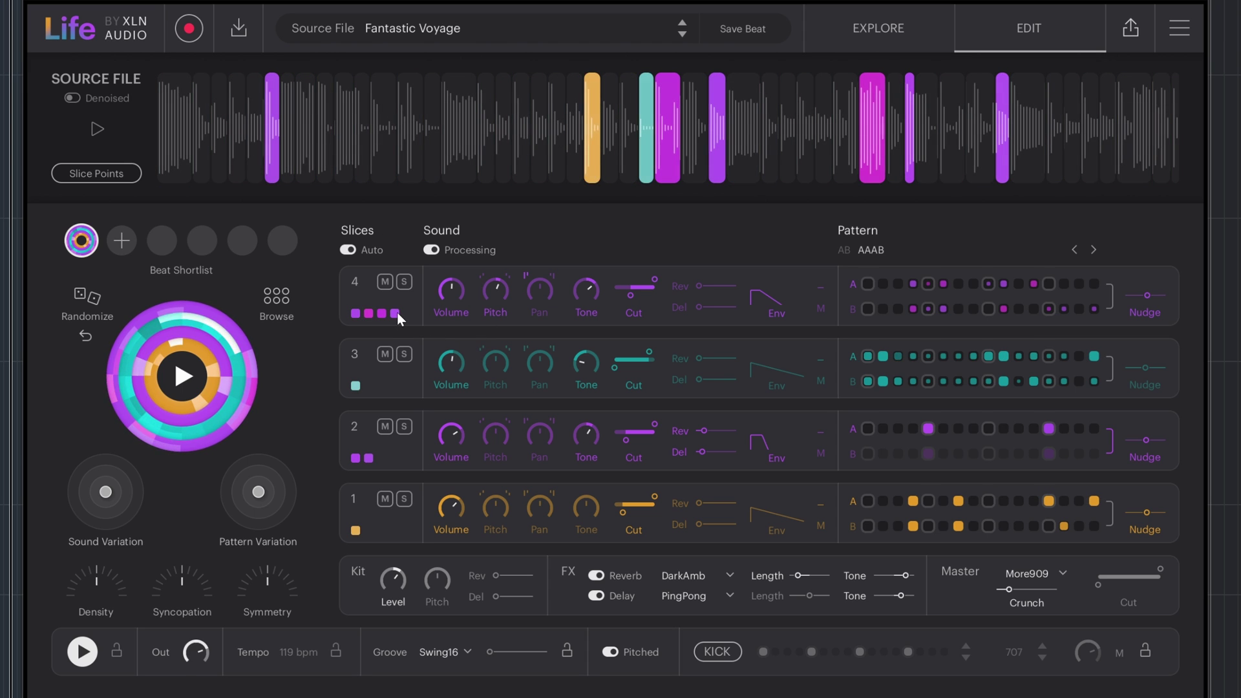
drag(397, 313, 370, 388)
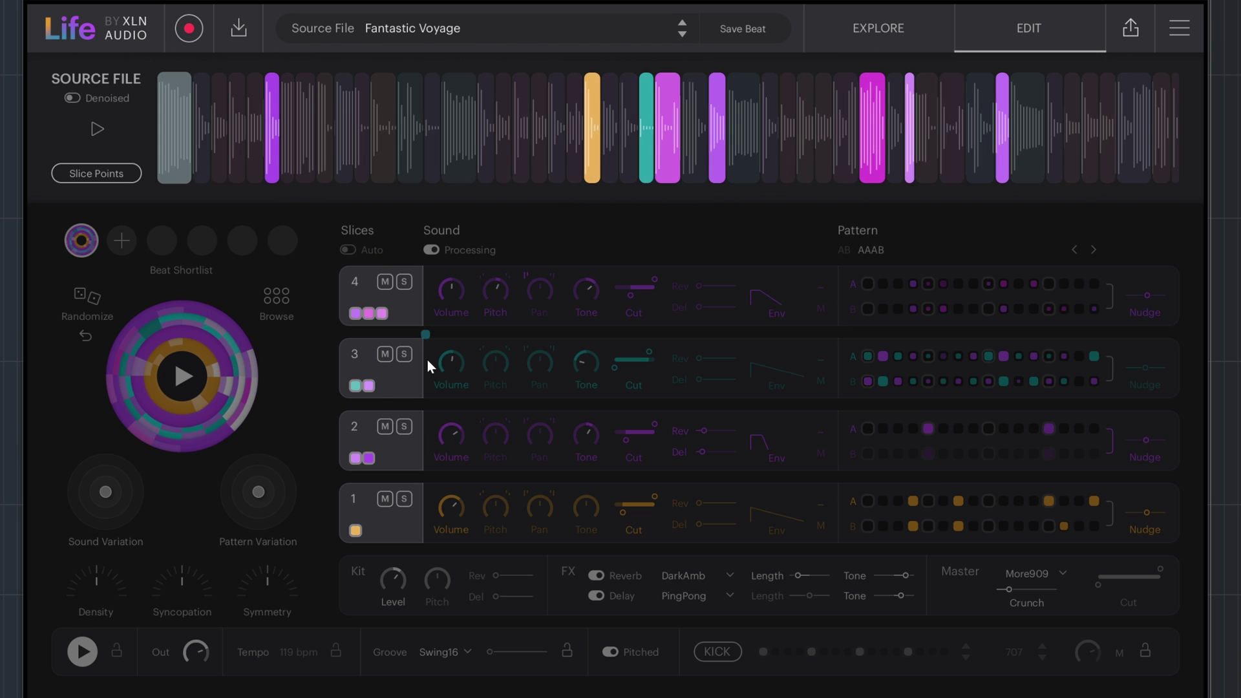
drag(357, 386, 360, 387)
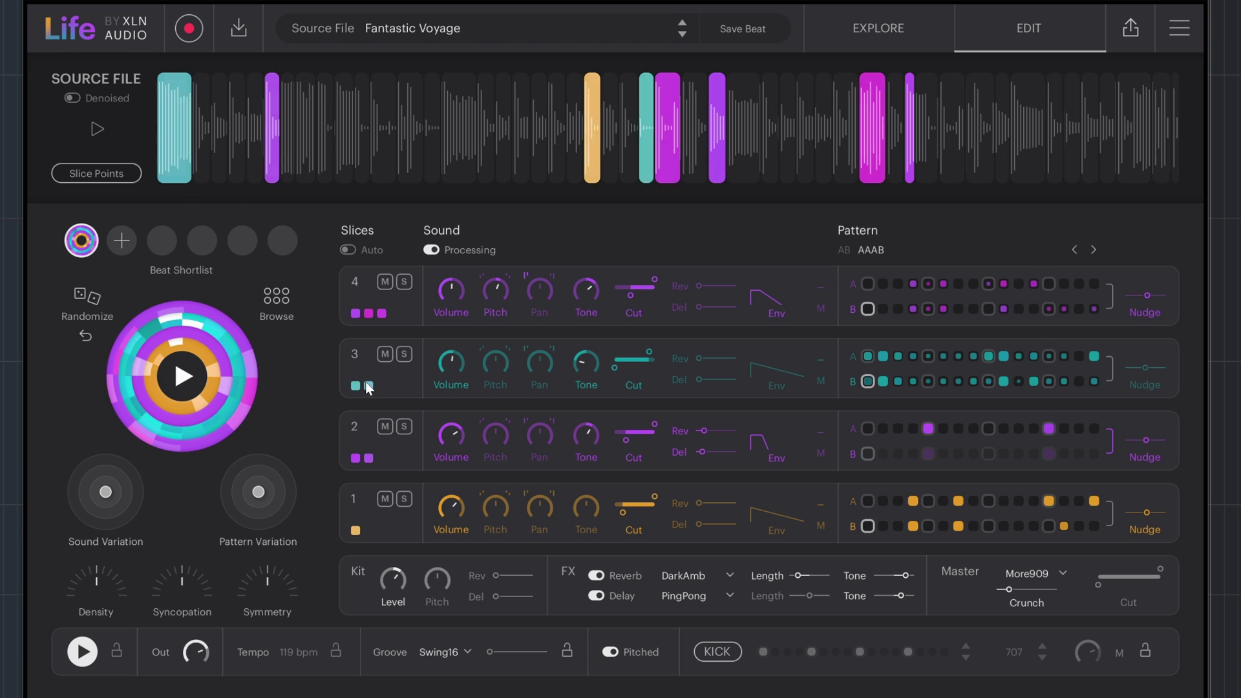
drag(370, 390, 373, 530)
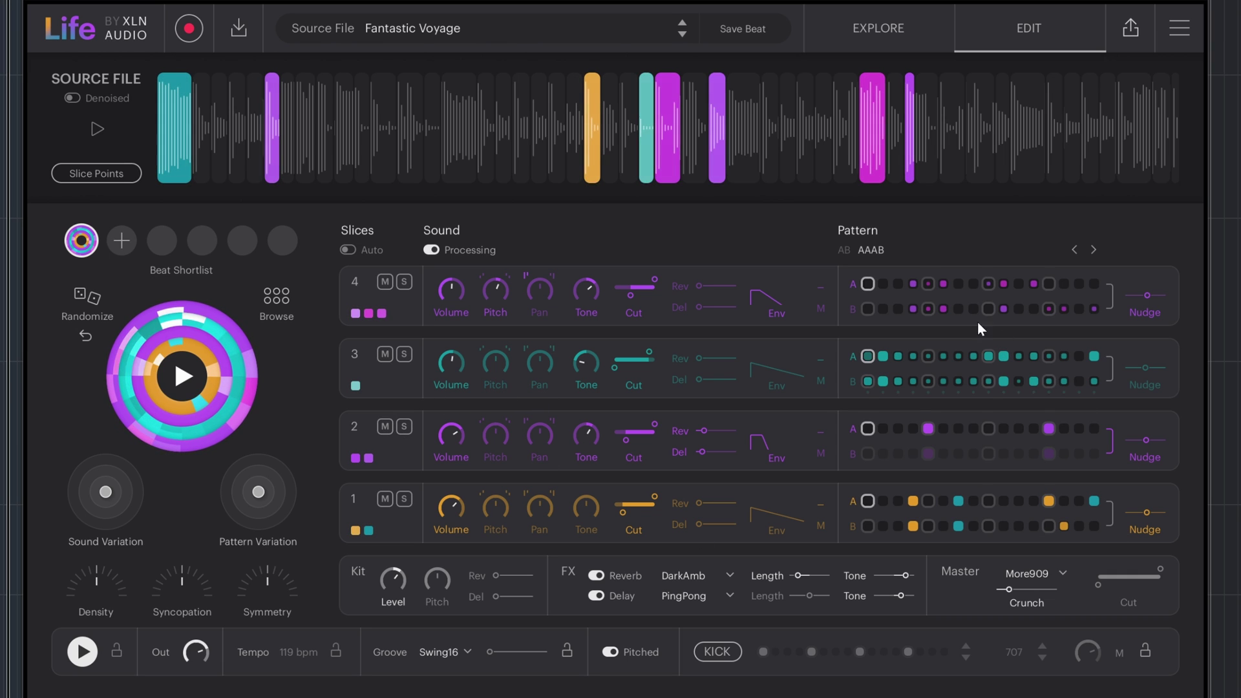
- Compare the AB and AAAB pattern orders while the beat plays, and keep AB
click(848, 251)
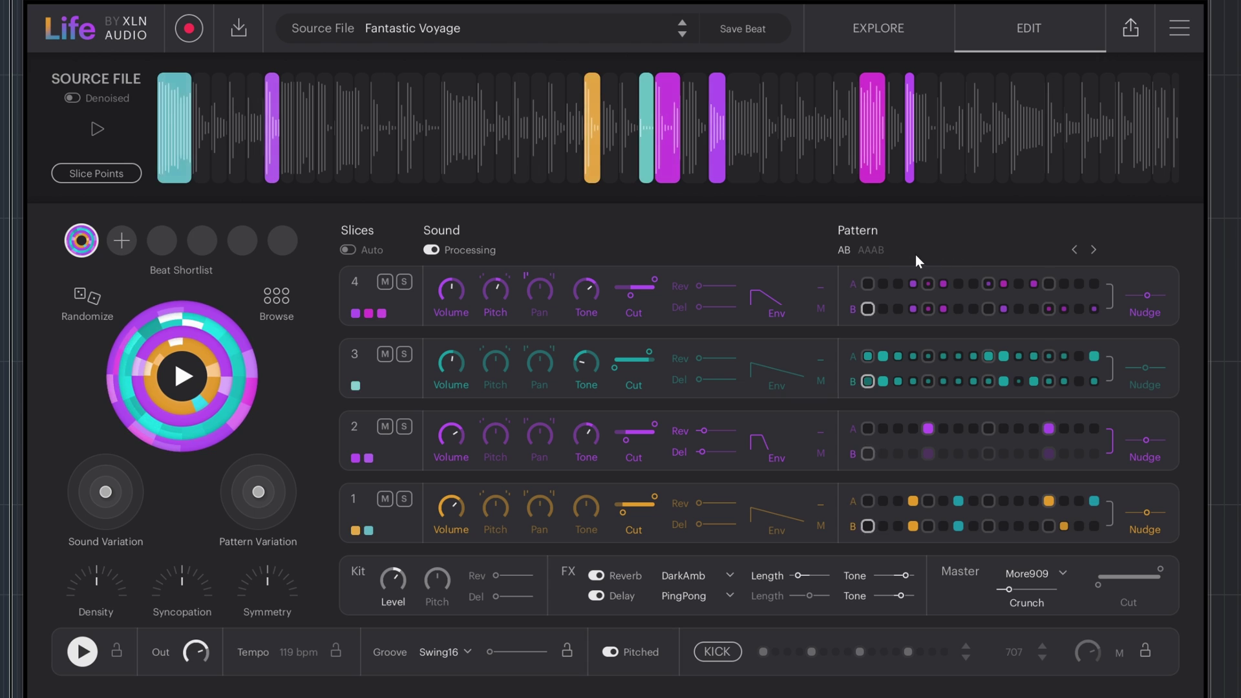
click(874, 253)
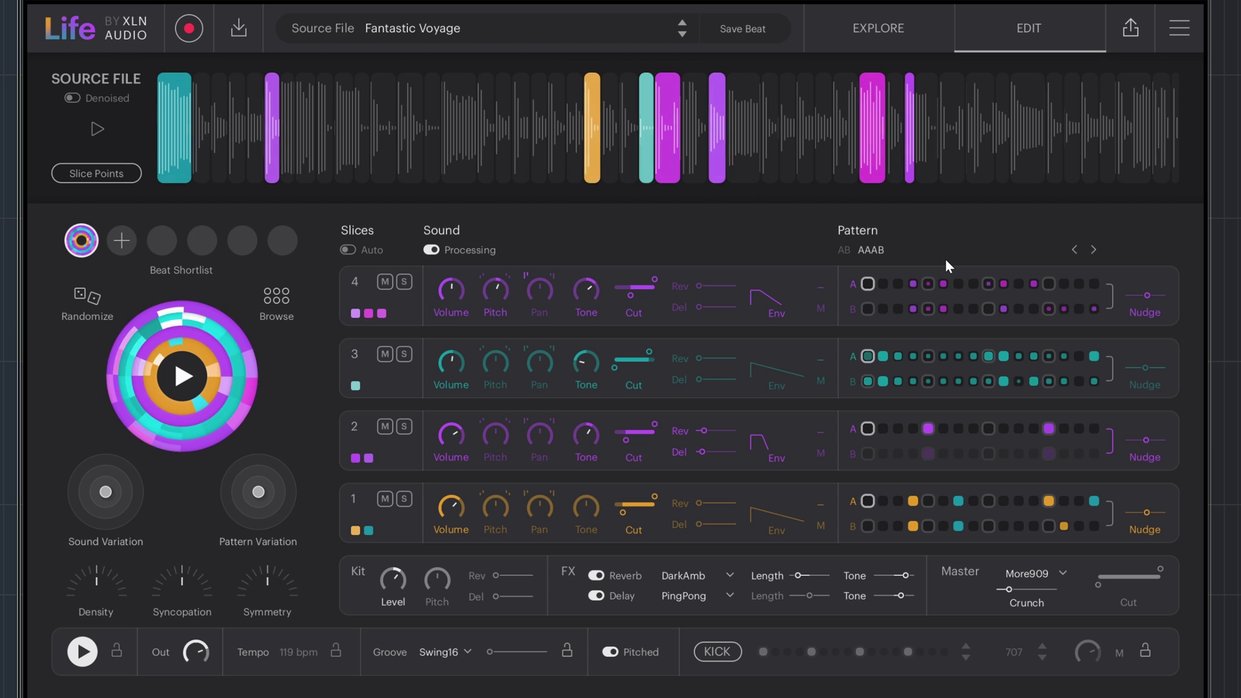
click(843, 249)
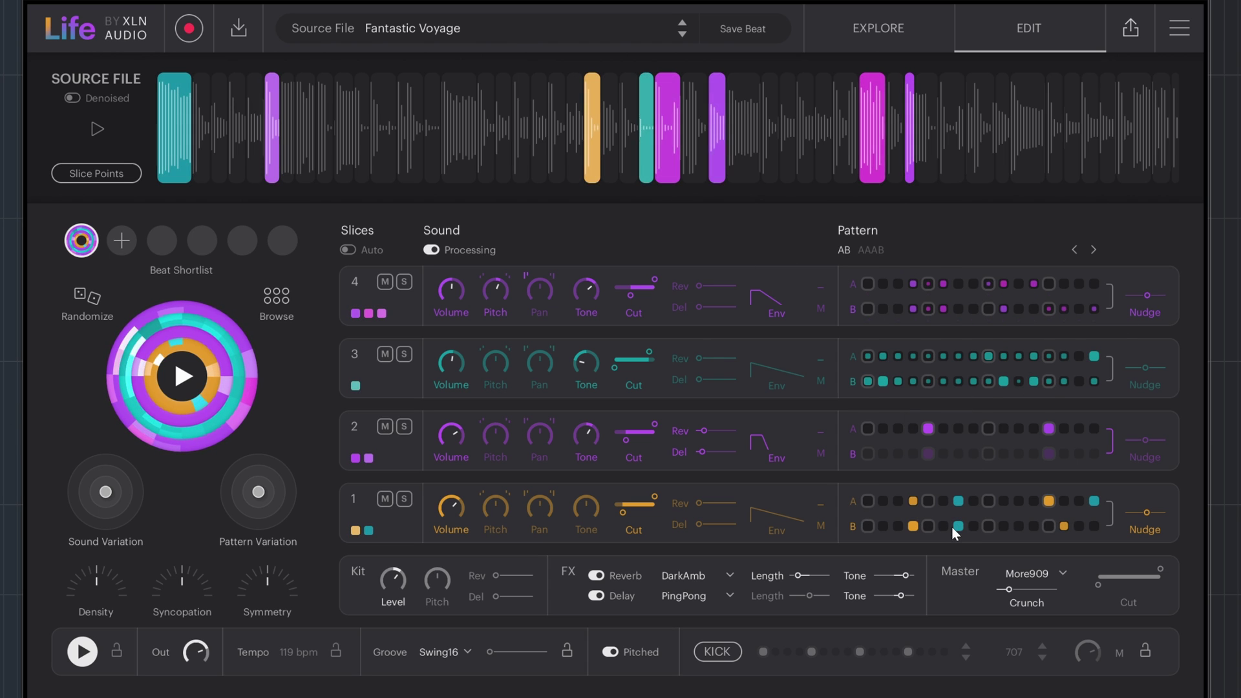
click(873, 250)
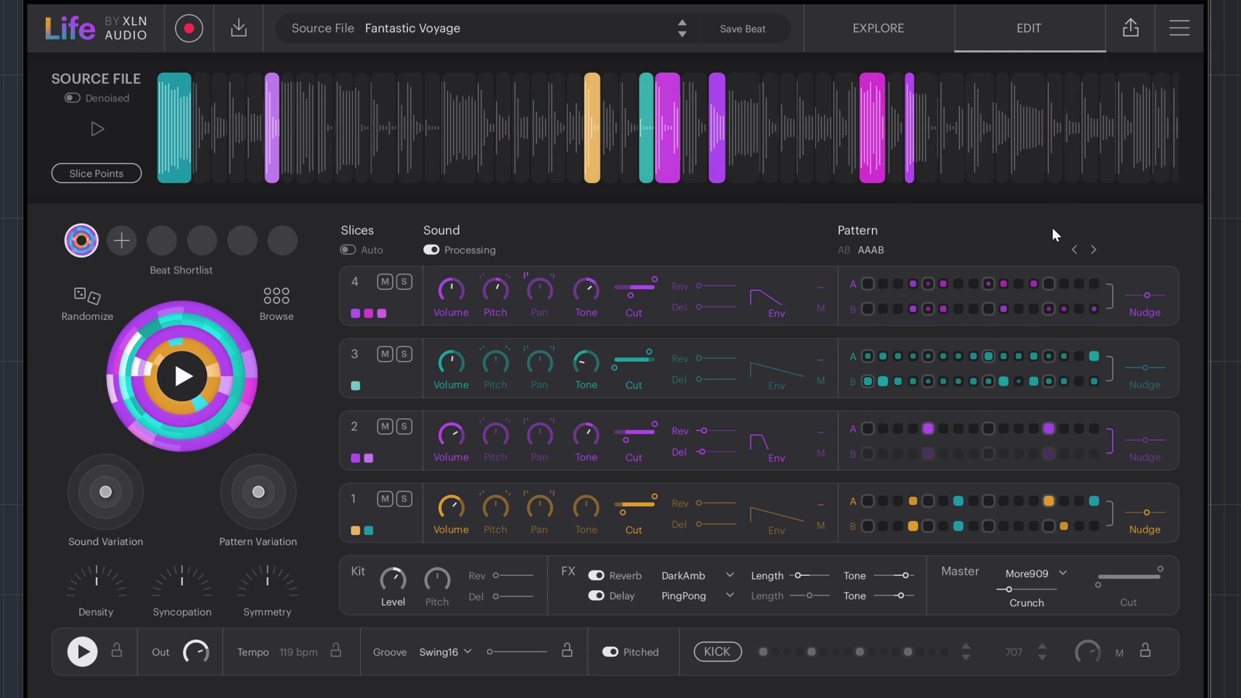
click(847, 251)
- Add a hit on the first step of patterns A and B in channel 1, and switch both to the orange slice
click(406, 499)
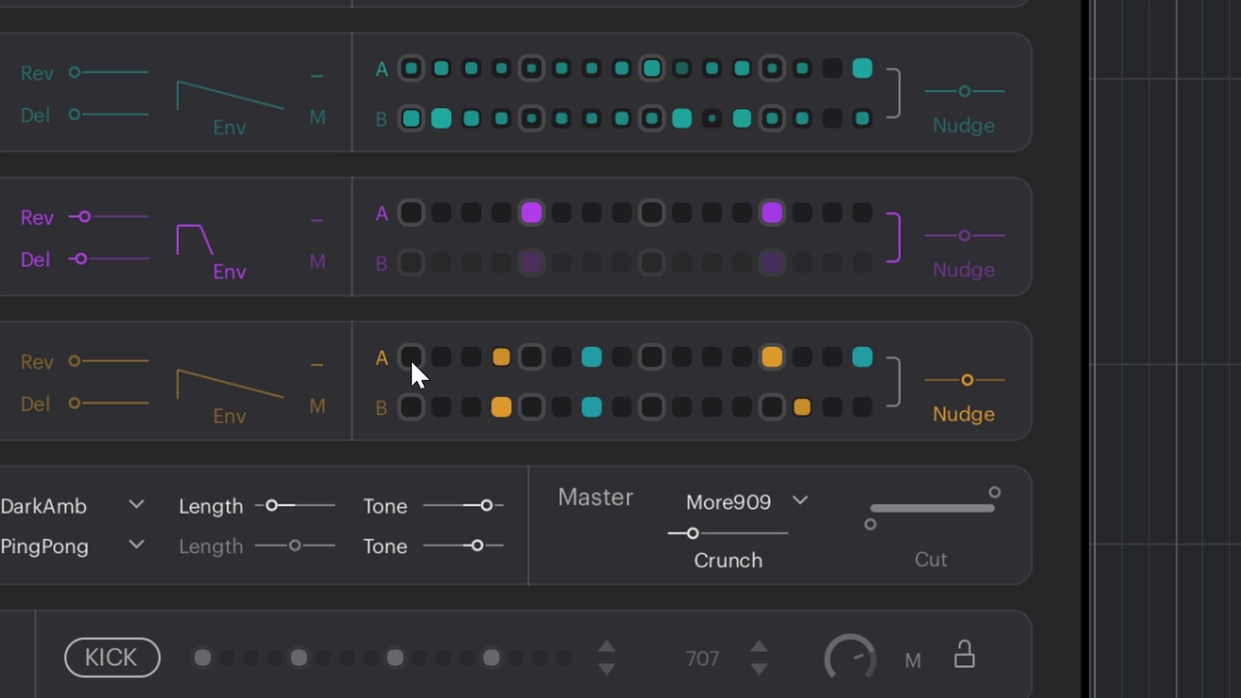
click(411, 358)
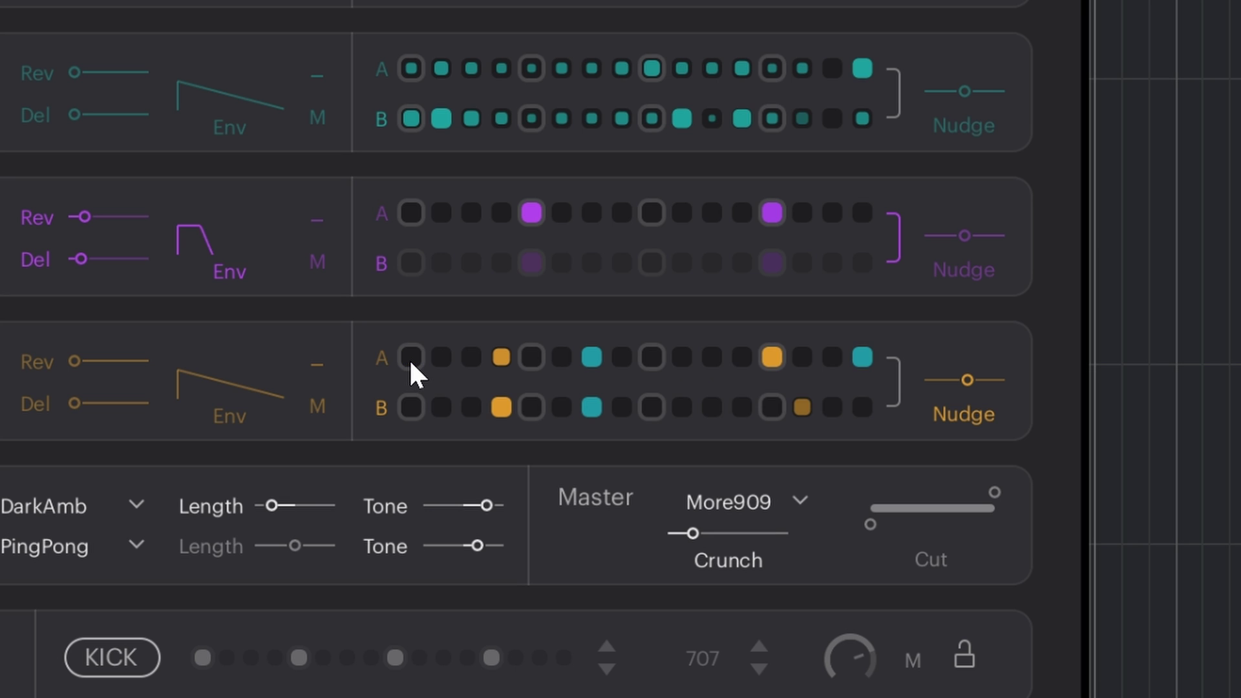
click(411, 359)
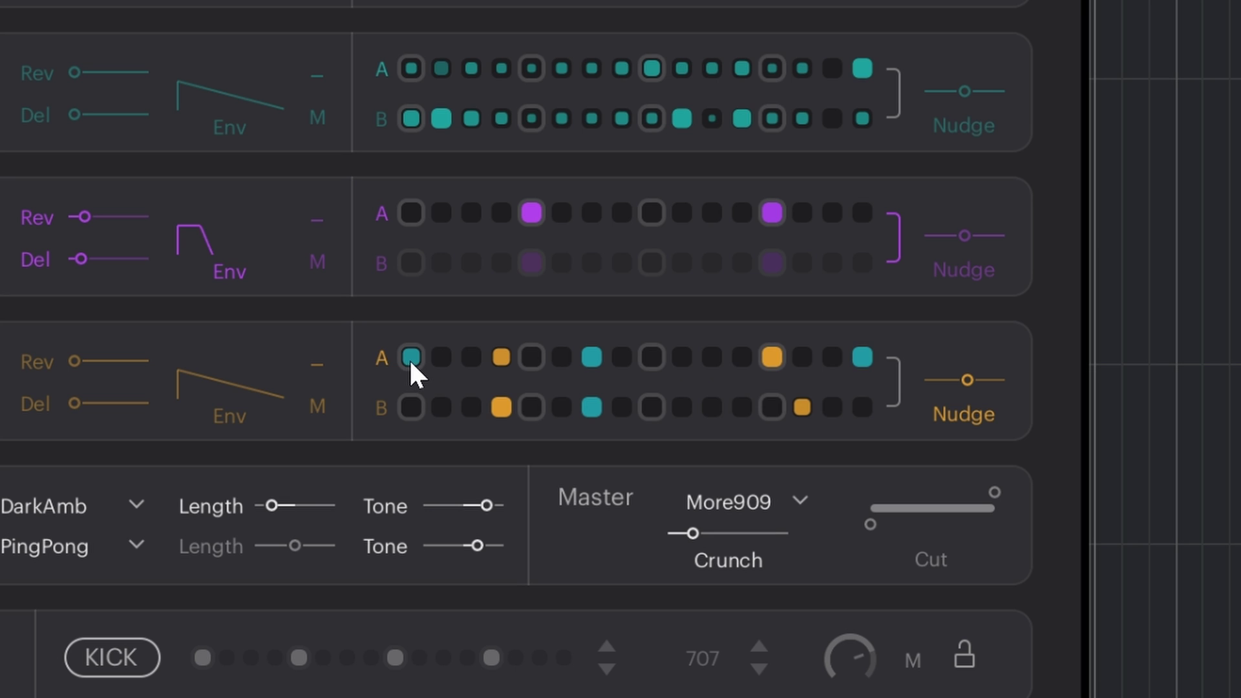
click(412, 408)
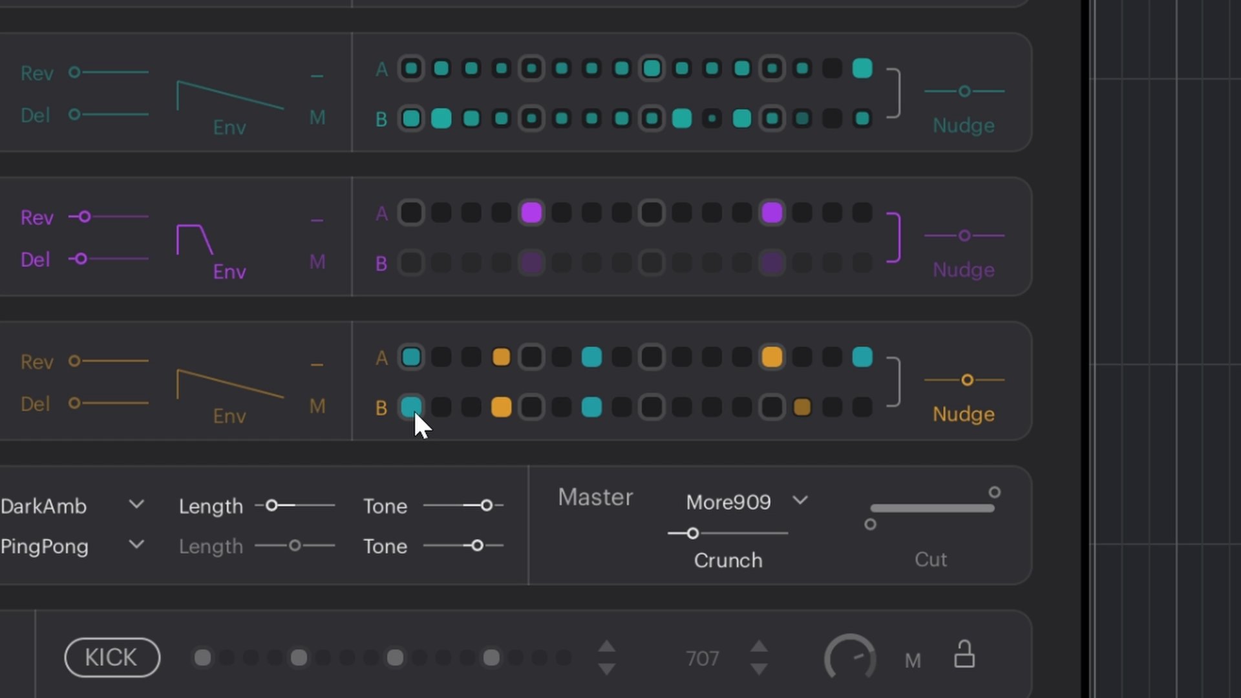
click(412, 358)
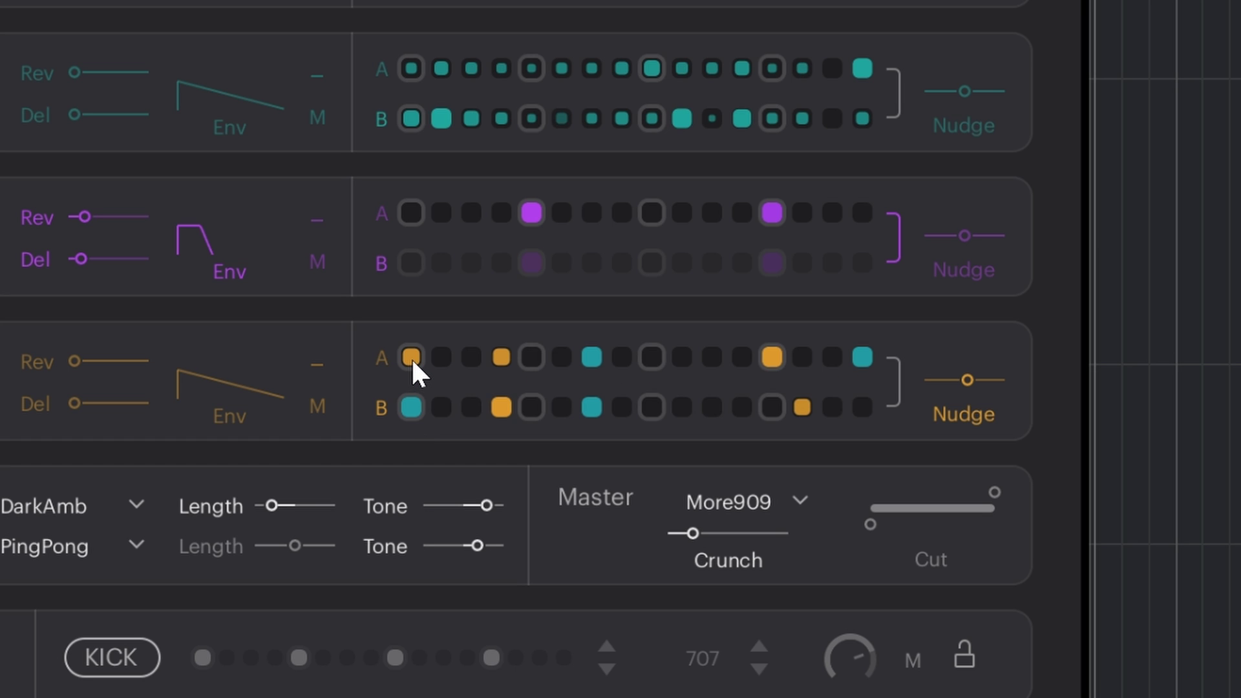
click(415, 405)
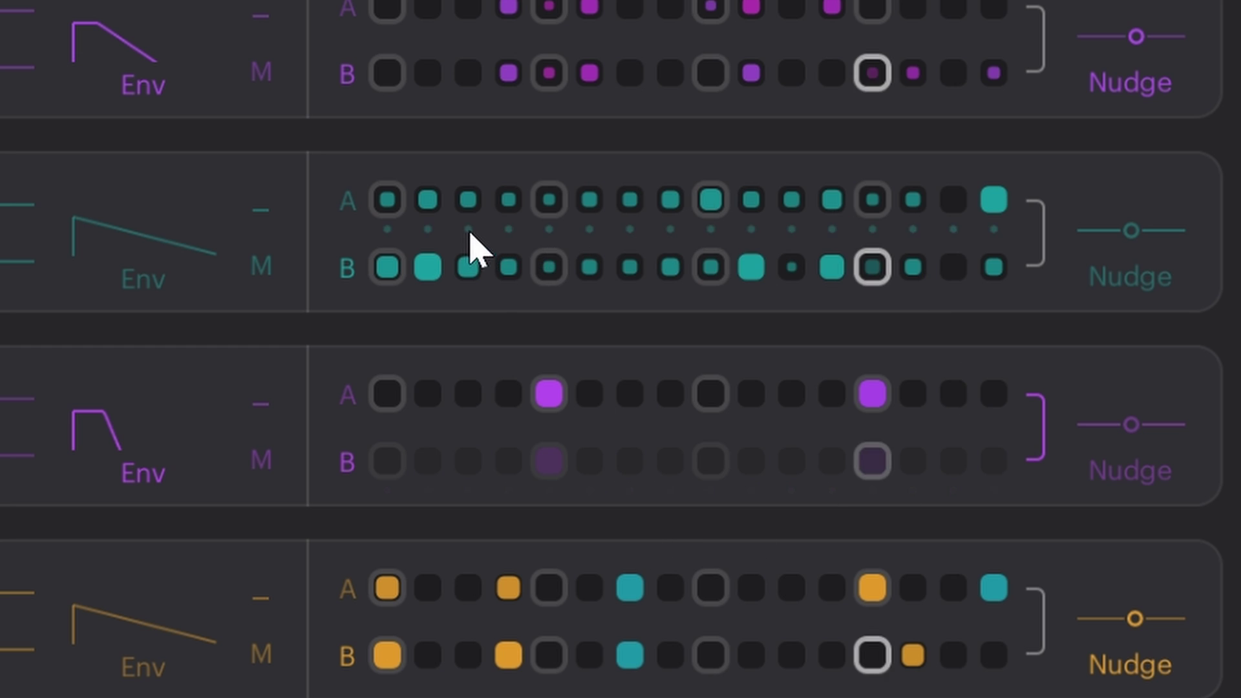
- Raise the velocity of the first eight steps in channel 3's pattern A to full
click(391, 205)
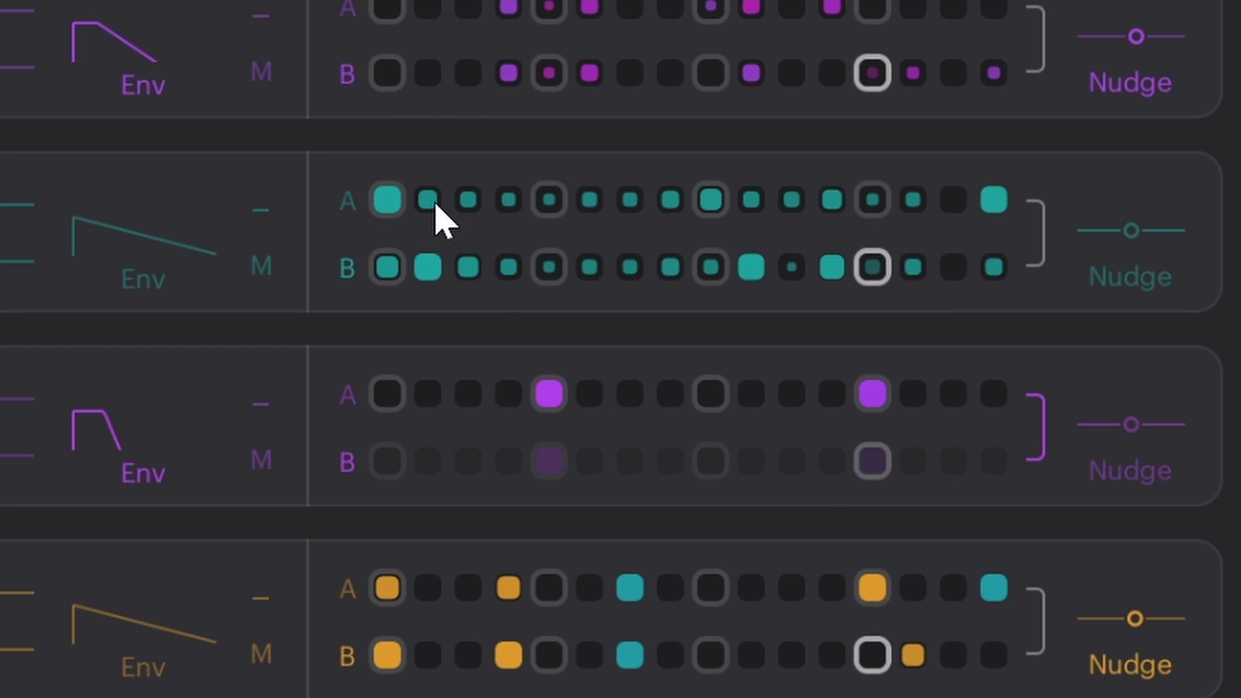
click(432, 202)
click(468, 204)
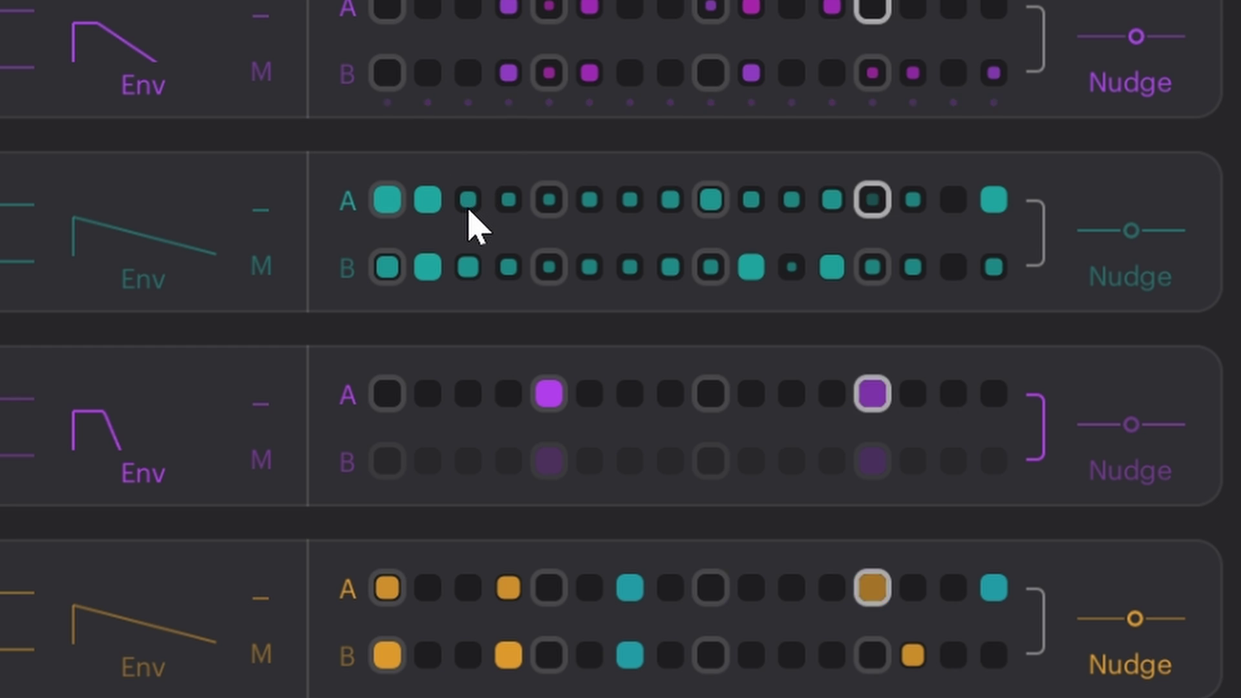
click(548, 203)
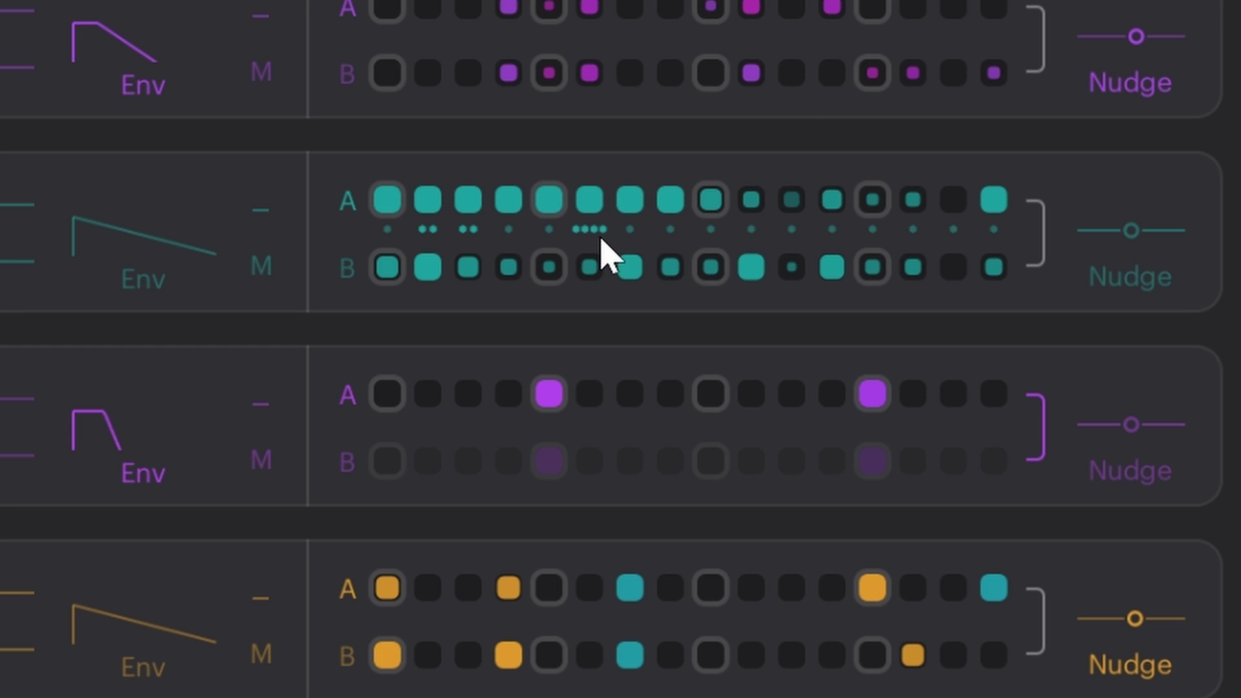
- Set step 6 of channel 3's pattern A to two repeats, and adjust channel 1's Nudge timing
drag(601, 249, 604, 284)
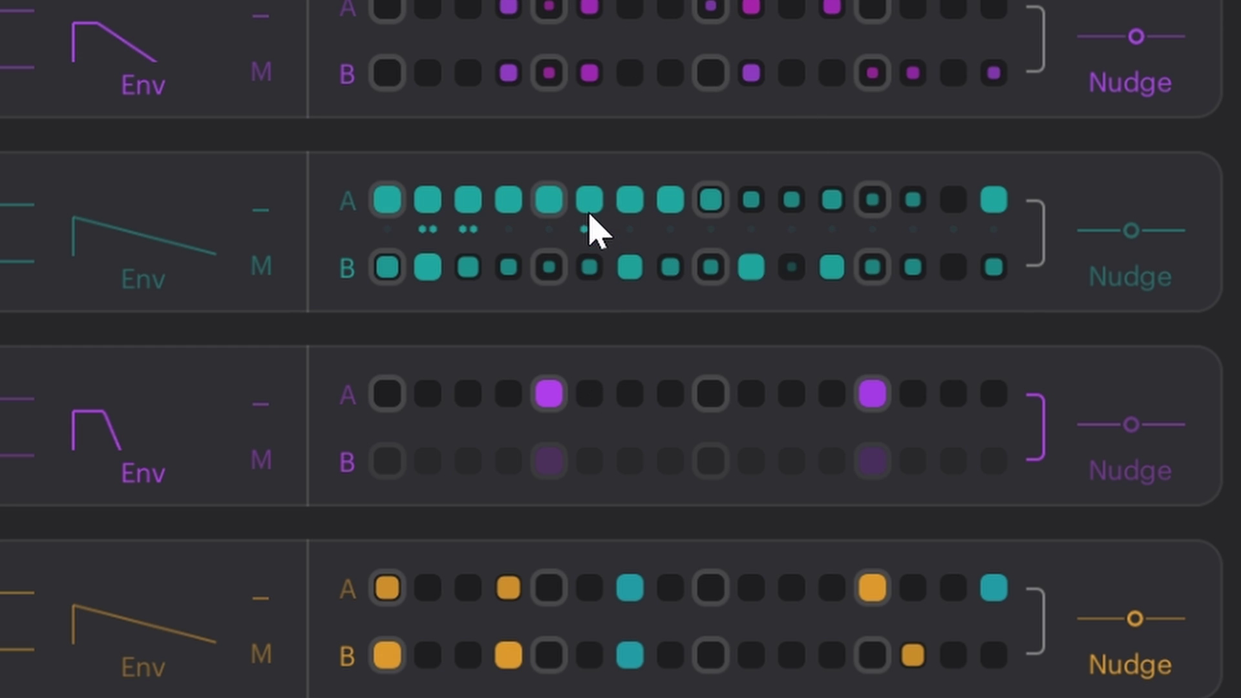
drag(590, 222, 596, 271)
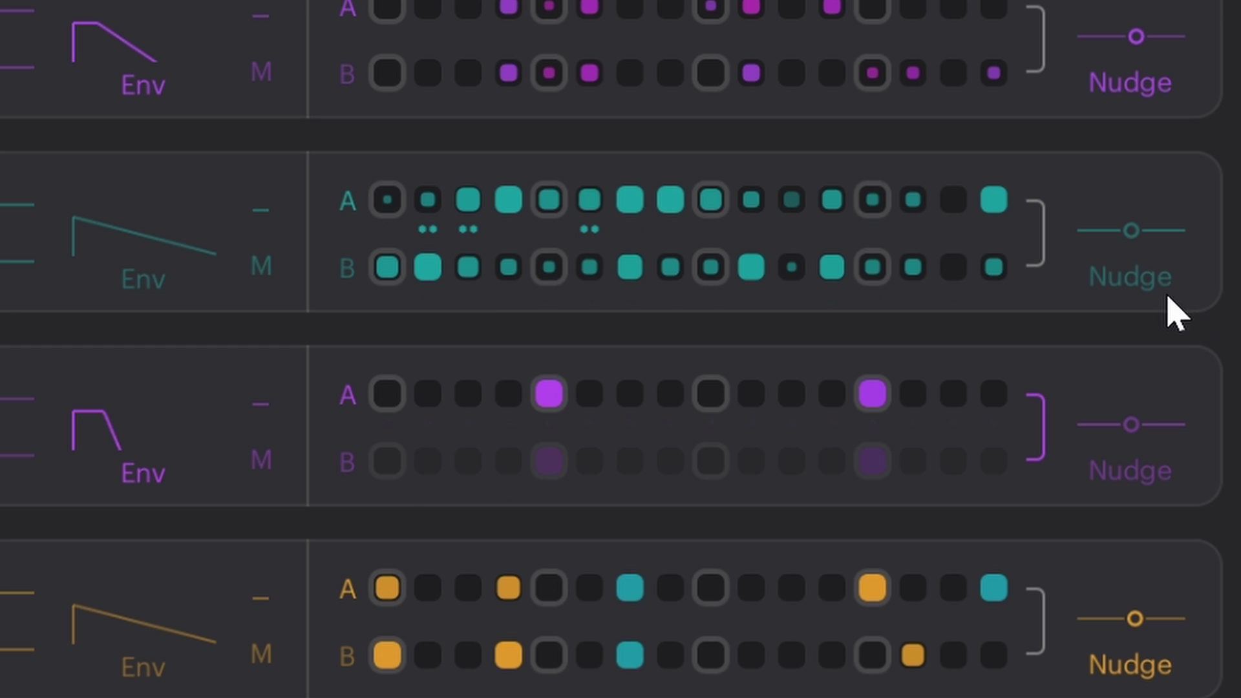
drag(1135, 620, 1177, 618)
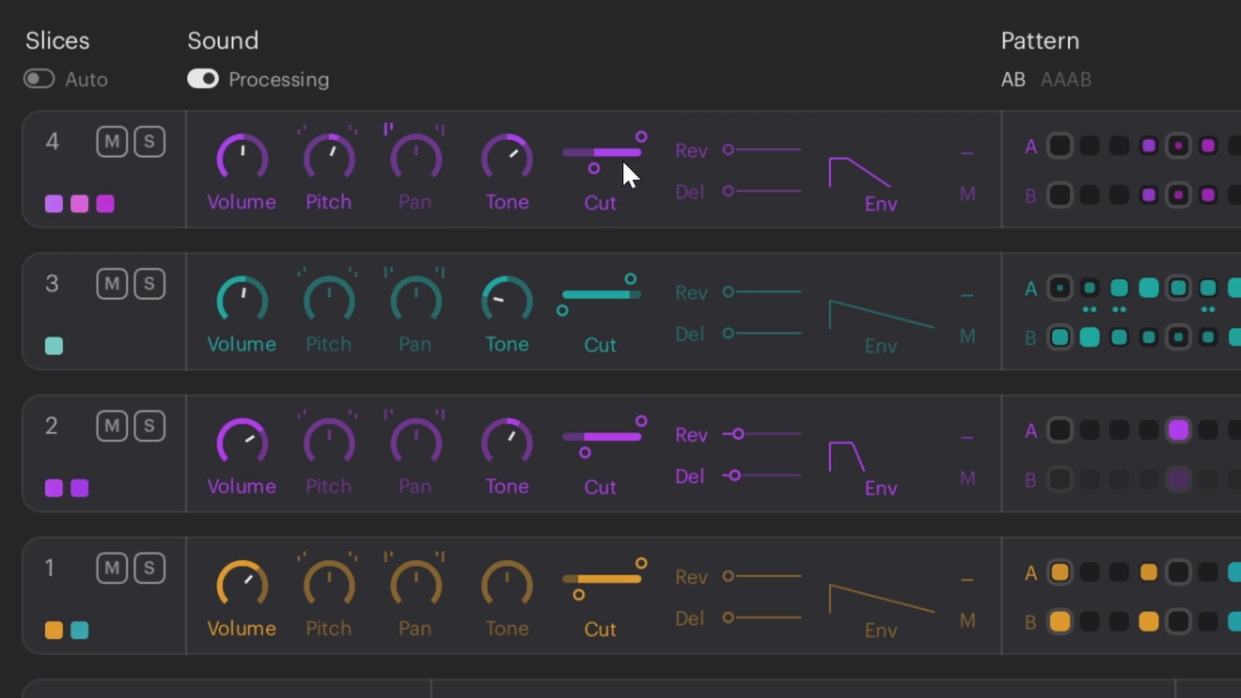
- Narrow the Cut filter ranges of channels 4, 3 and 2, and try out both cutoffs on channel 1
drag(640, 136, 620, 137)
drag(562, 311, 591, 311)
drag(584, 452, 625, 433)
click(579, 594)
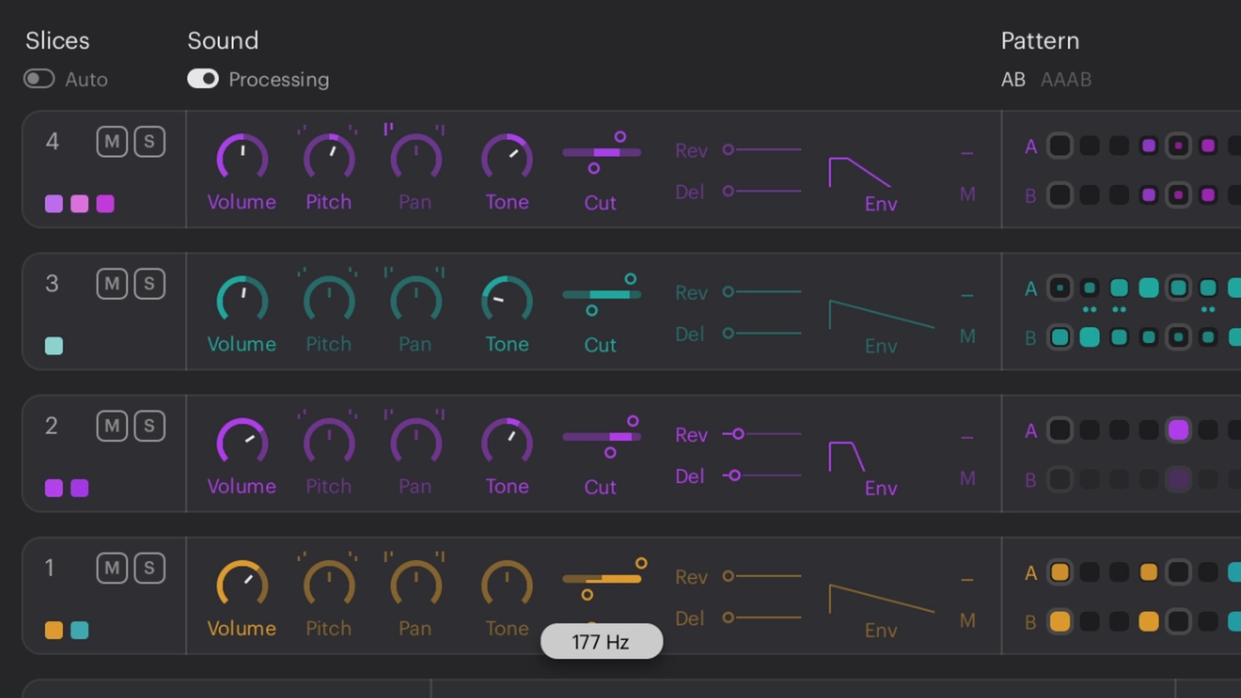
drag(641, 563, 590, 563)
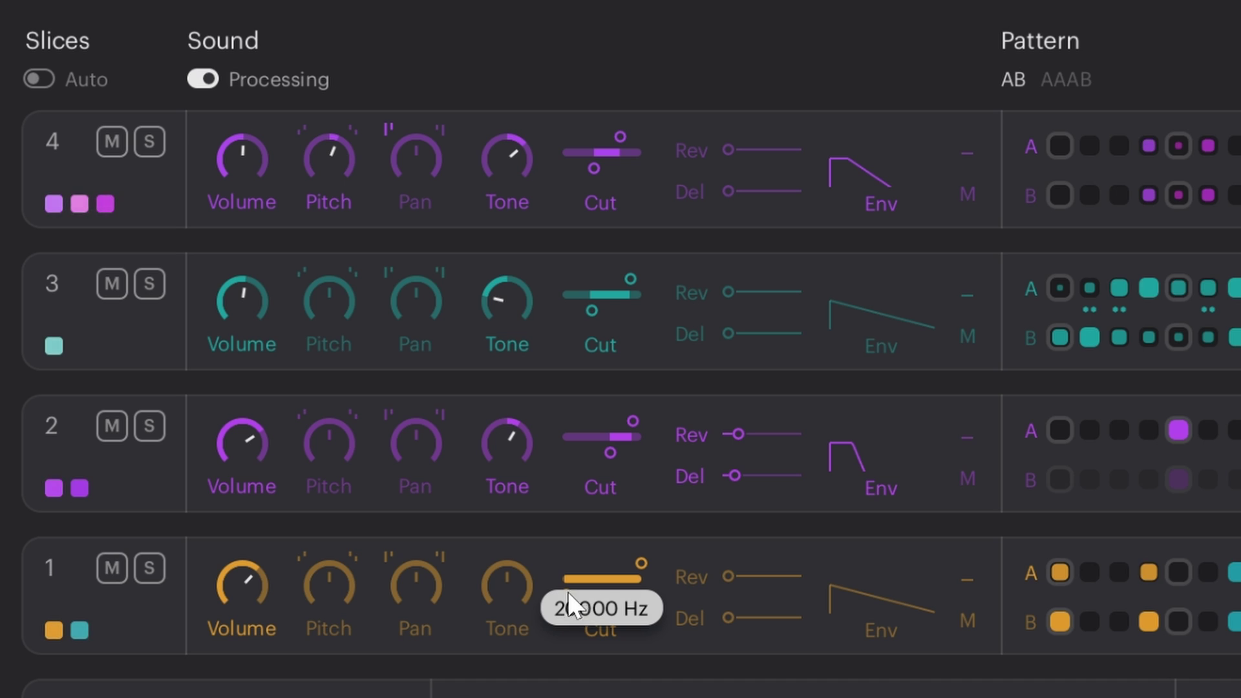
- Set channel 4's low cut to 115 Hz, and lower the low cuts of channels 3 and 2
drag(596, 169, 576, 168)
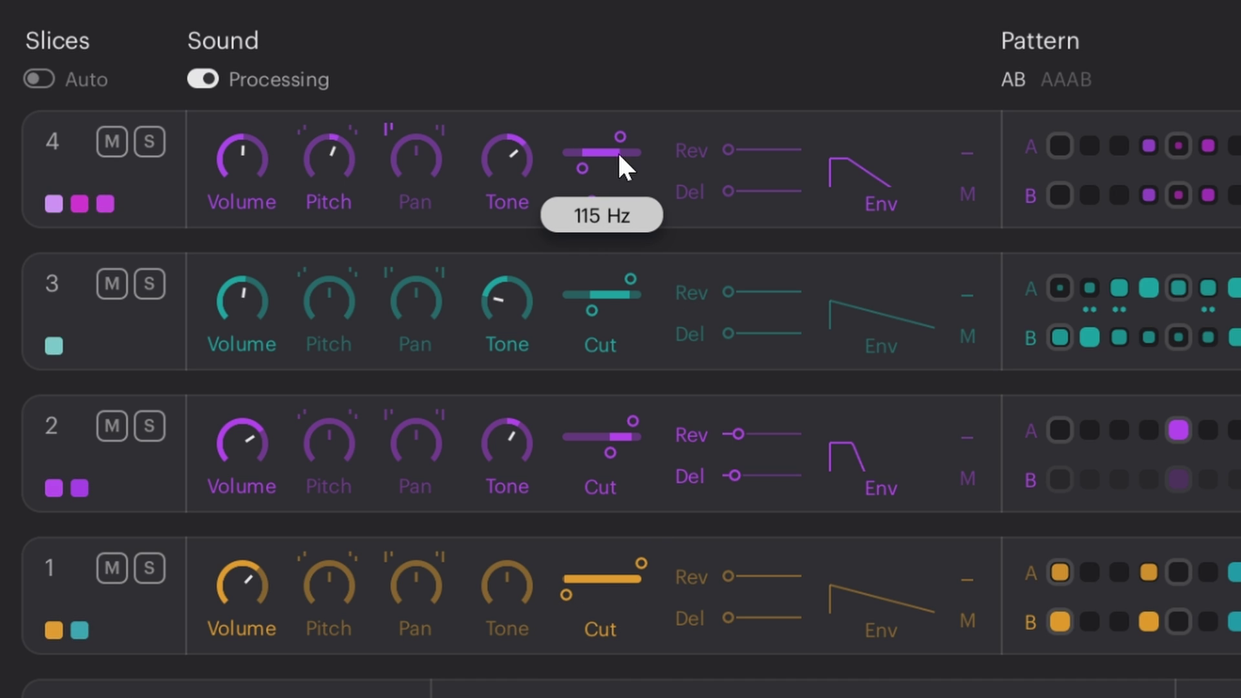
drag(591, 310, 578, 310)
drag(611, 453, 591, 452)
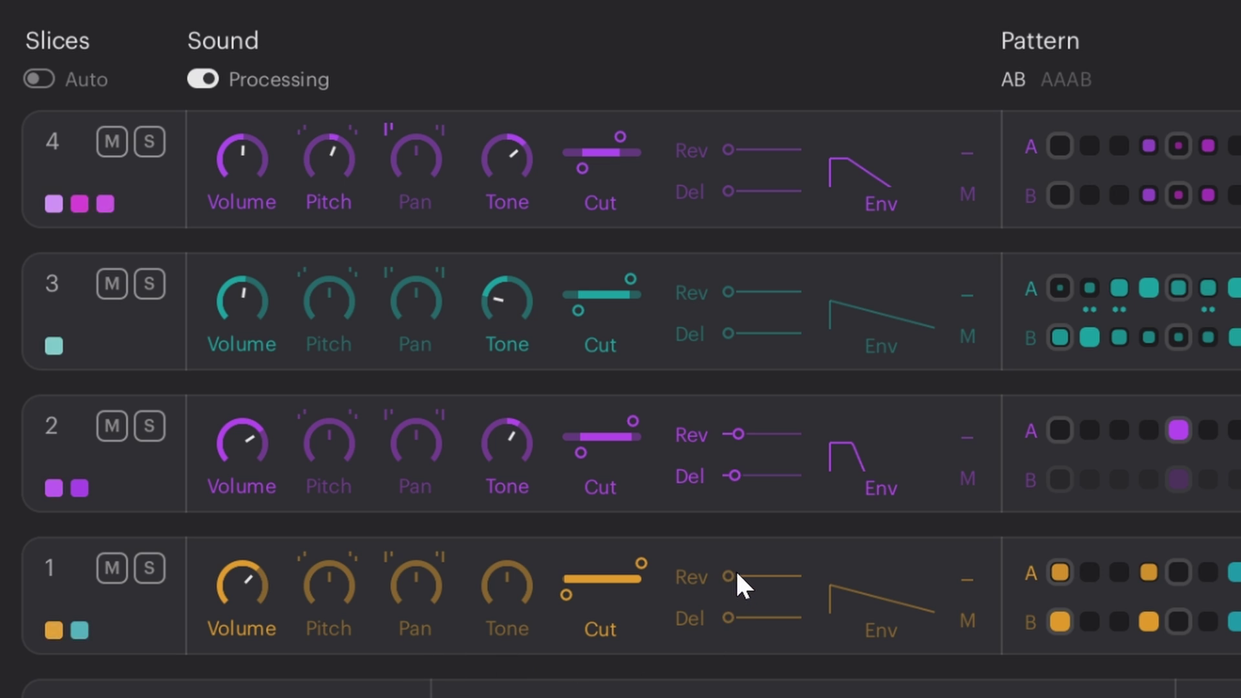
- Raise channel 1's reverb and delay sends to near maximum, and bring the reverb back to 0%
drag(738, 576, 795, 575)
drag(728, 618, 795, 617)
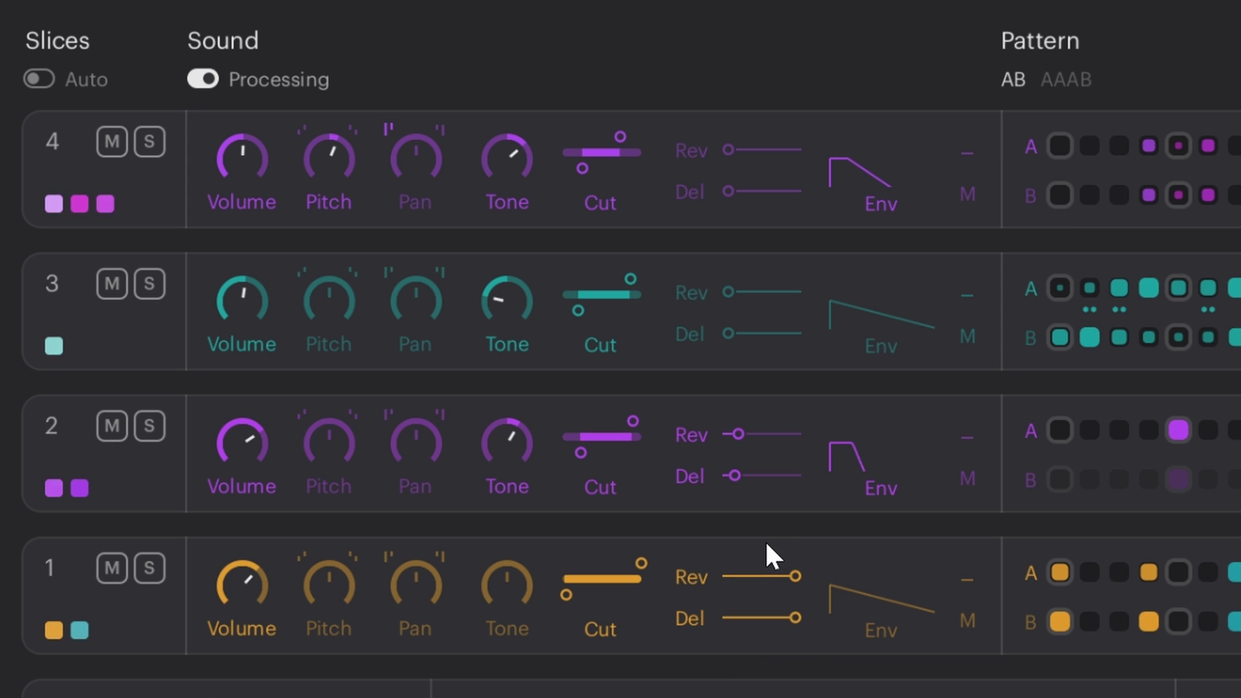
drag(795, 575, 728, 575)
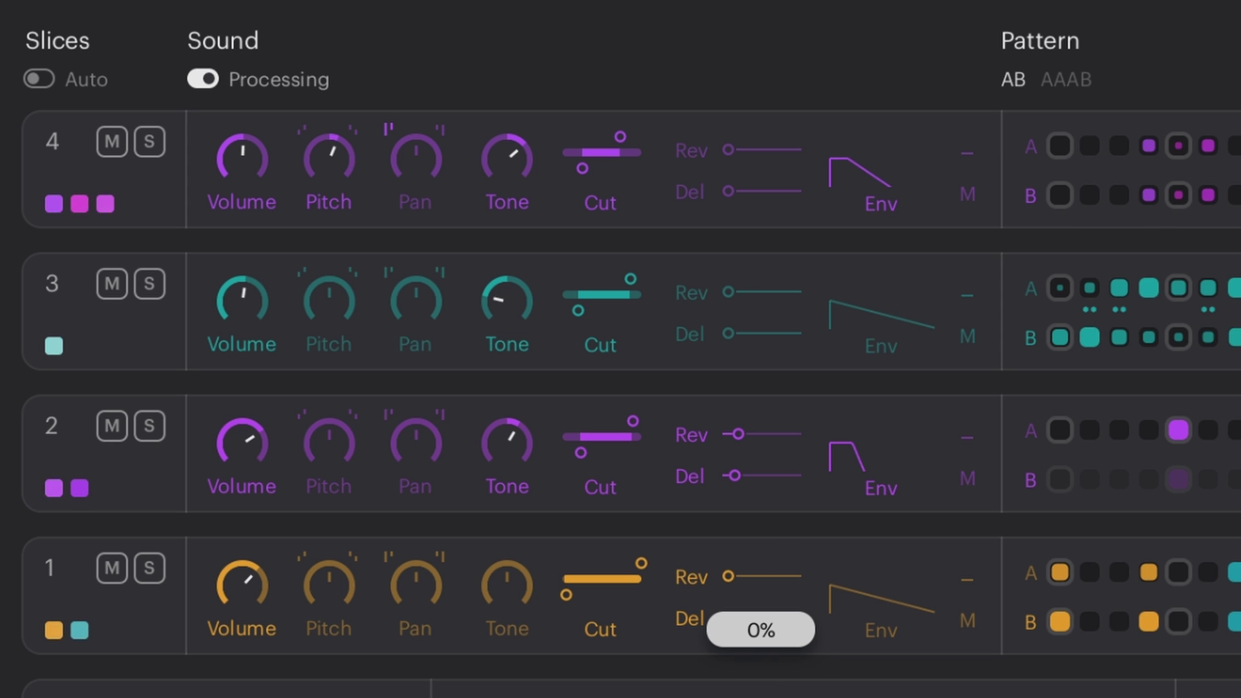
- Raise channel 2's reverb and delay sends to 100%, and lower channel 1's delay while setting its reverb to 19%
drag(737, 435, 795, 434)
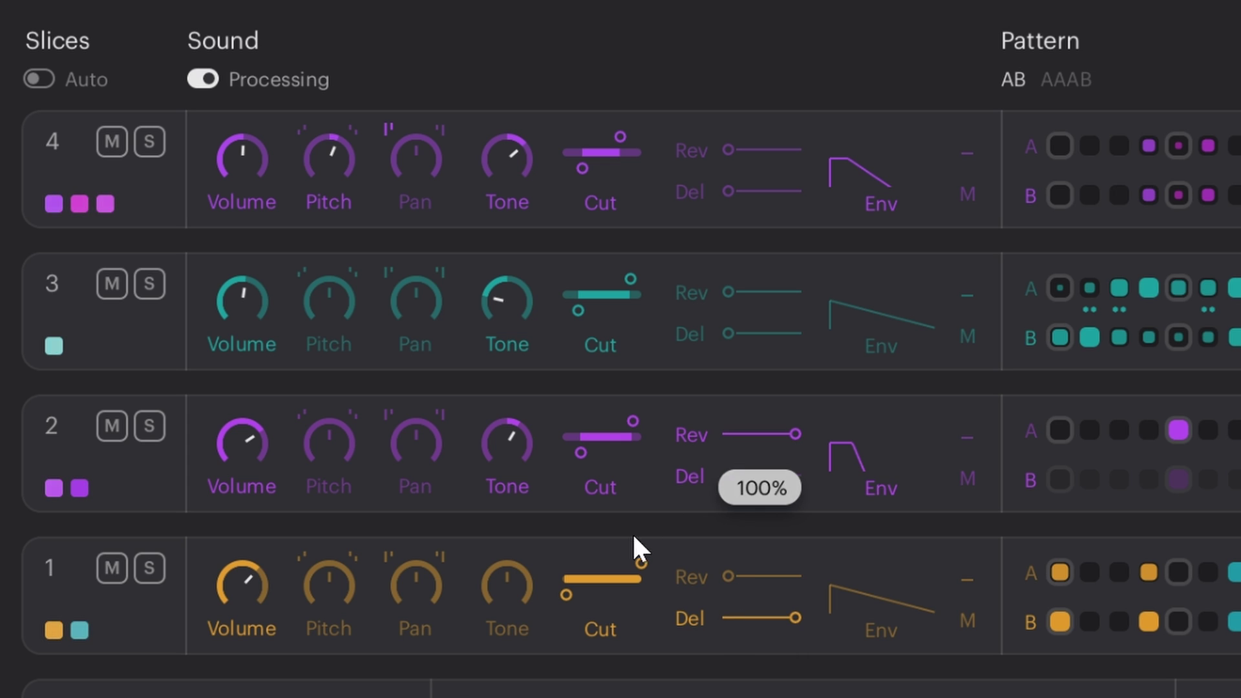
drag(734, 477, 795, 475)
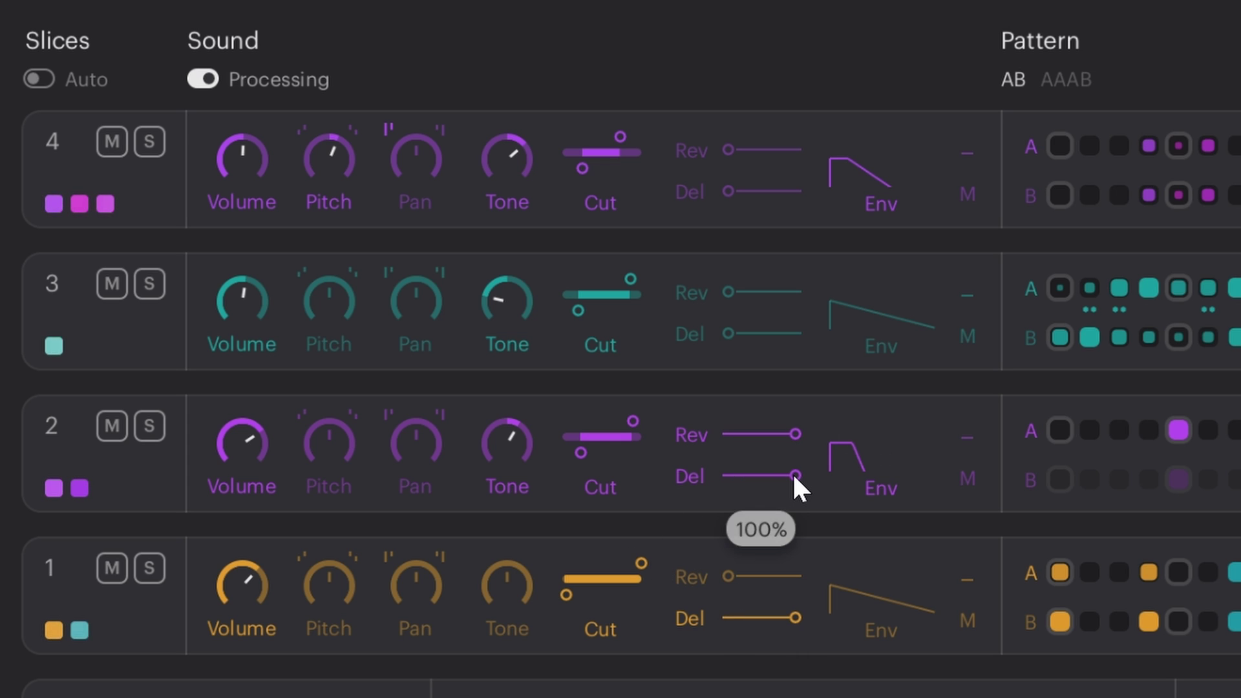
drag(799, 617, 795, 618)
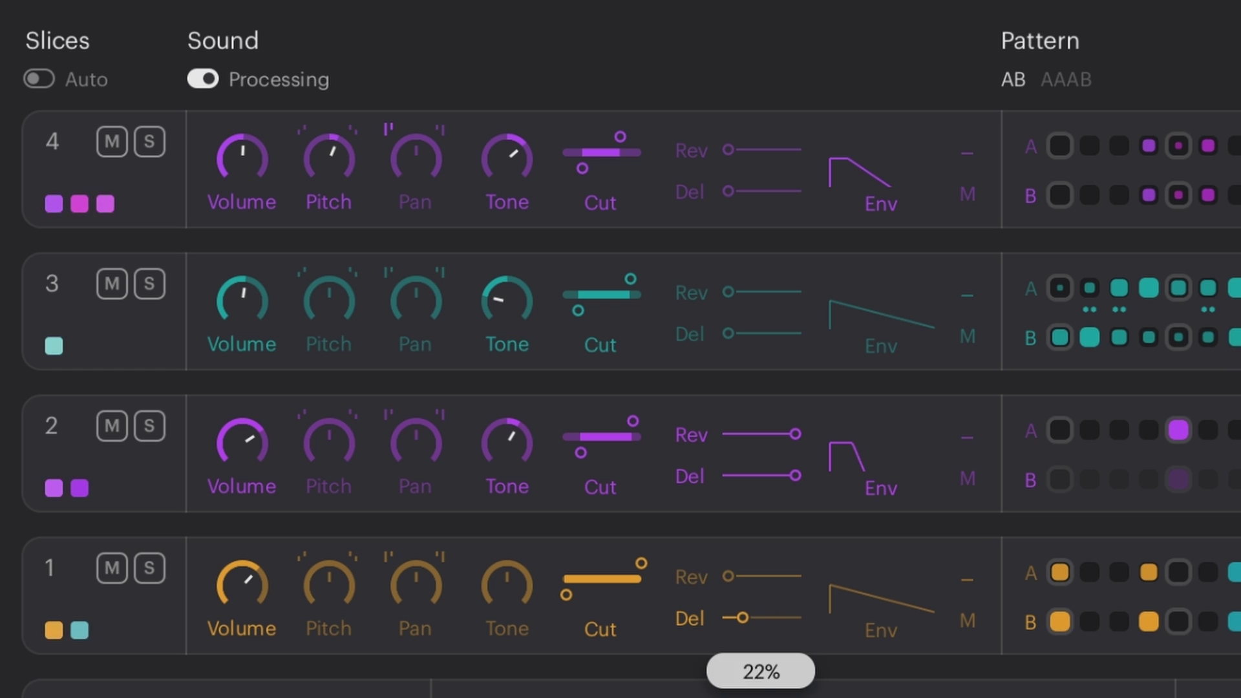
drag(725, 576, 740, 575)
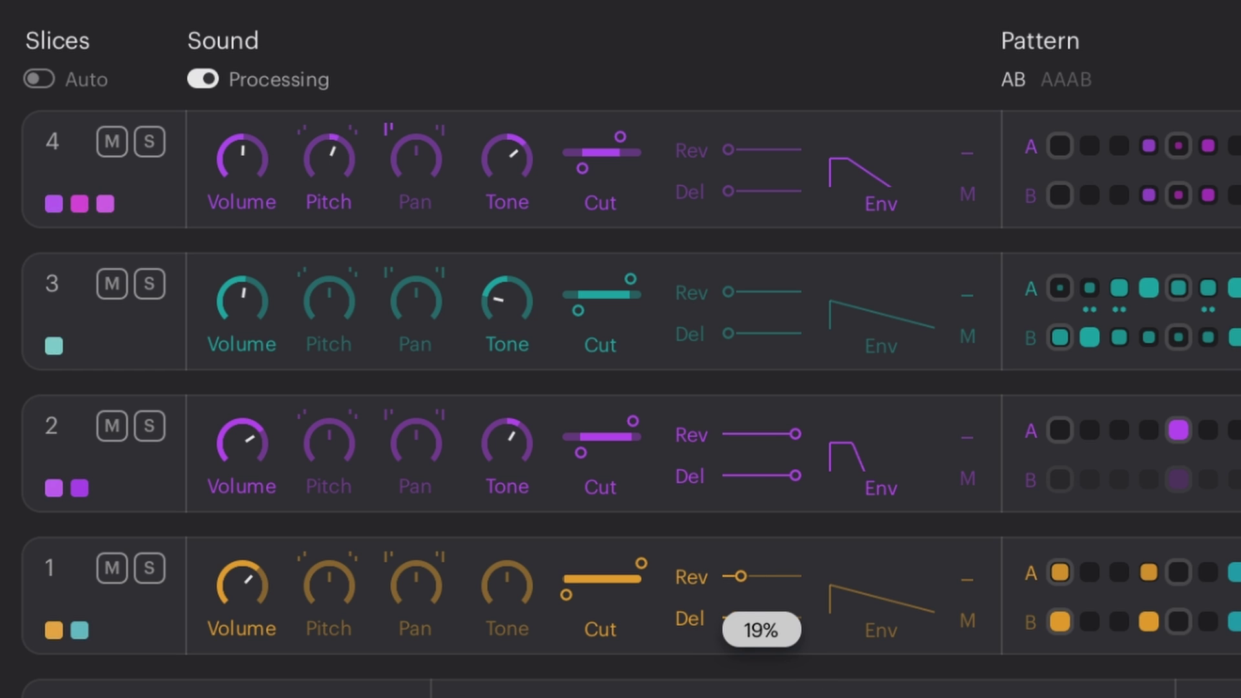
- Set channel 3's delay send to 30% and channel 2's delay send to 86%, and lower channel 2's reverb to about half
drag(728, 333, 750, 333)
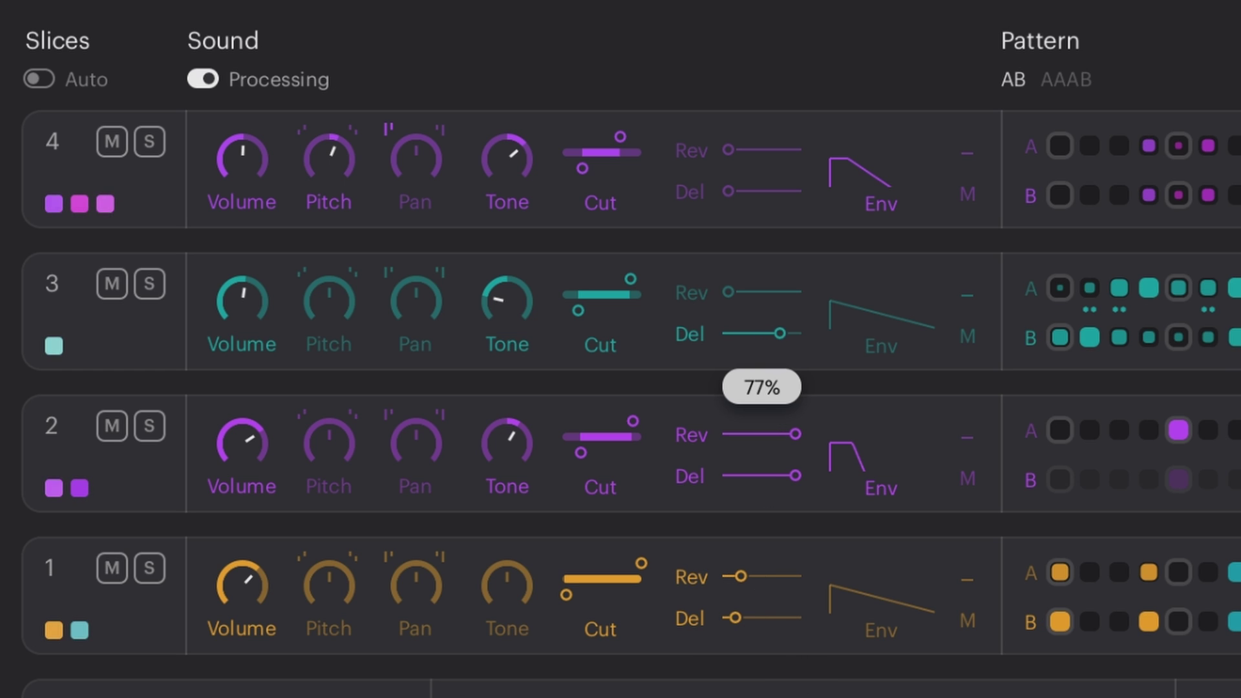
drag(728, 293, 760, 292)
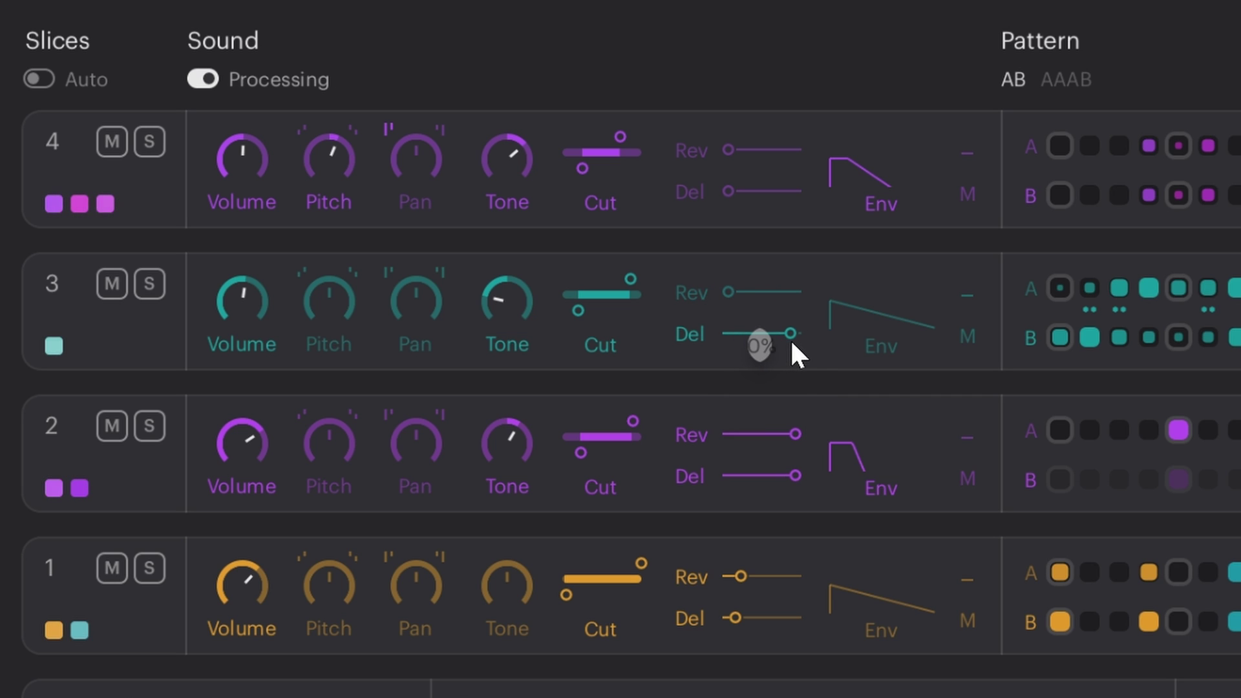
drag(792, 343, 735, 341)
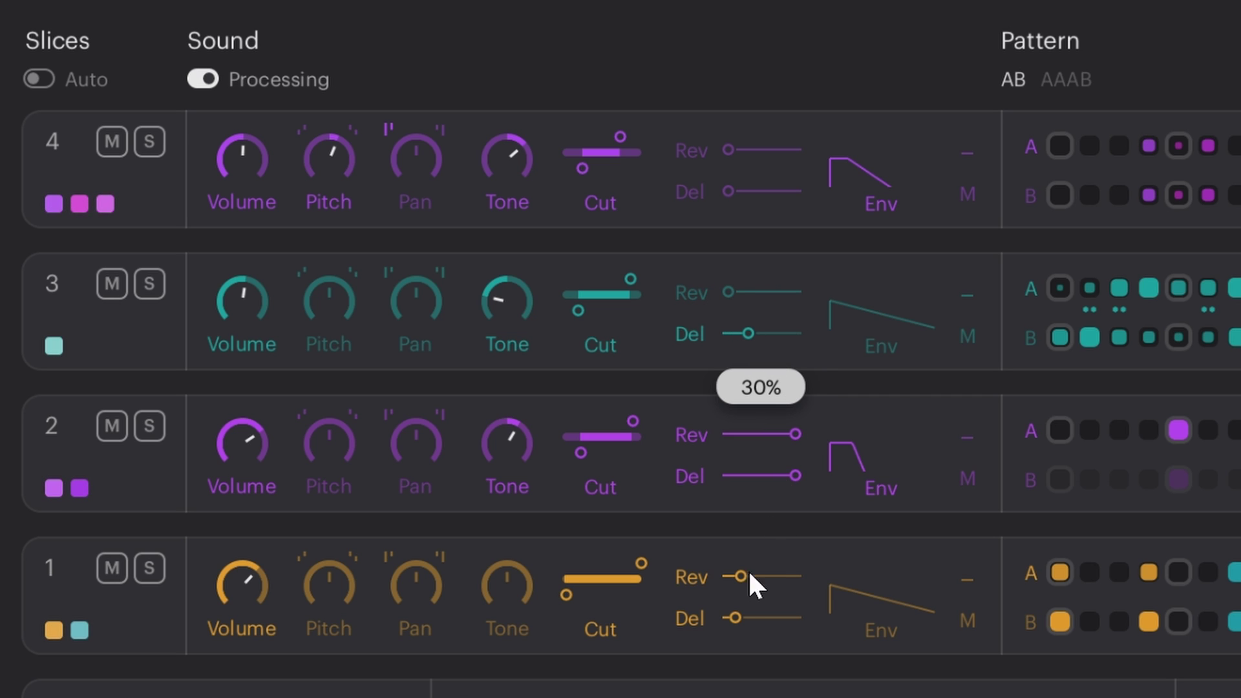
click(791, 476)
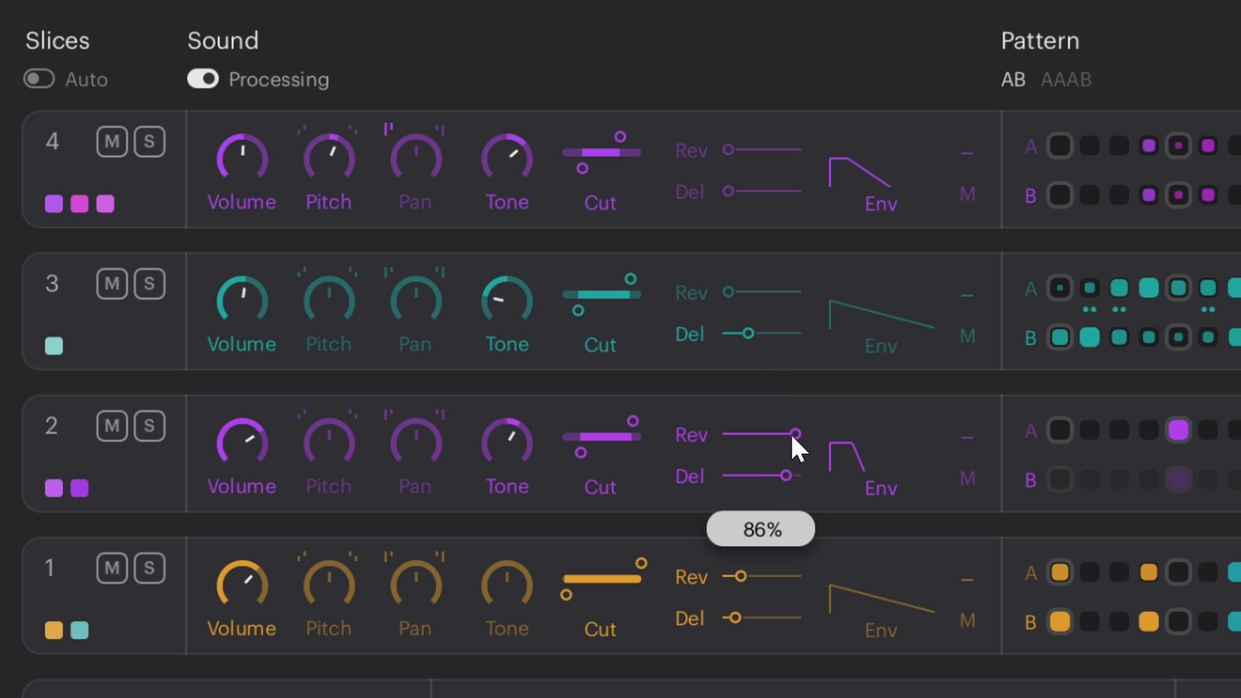
drag(792, 434, 759, 434)
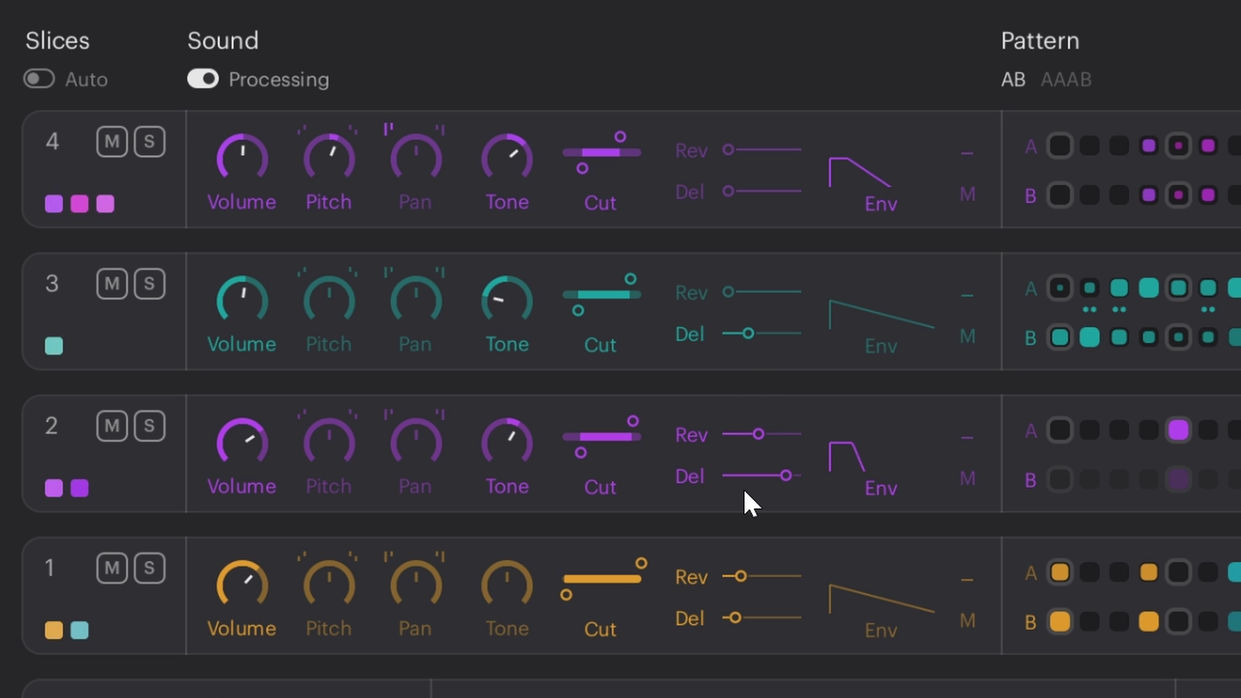
- Try a 27% decay and hold times of 548 ms and 129 ms on channel 1's envelope
mouse_move(866, 610)
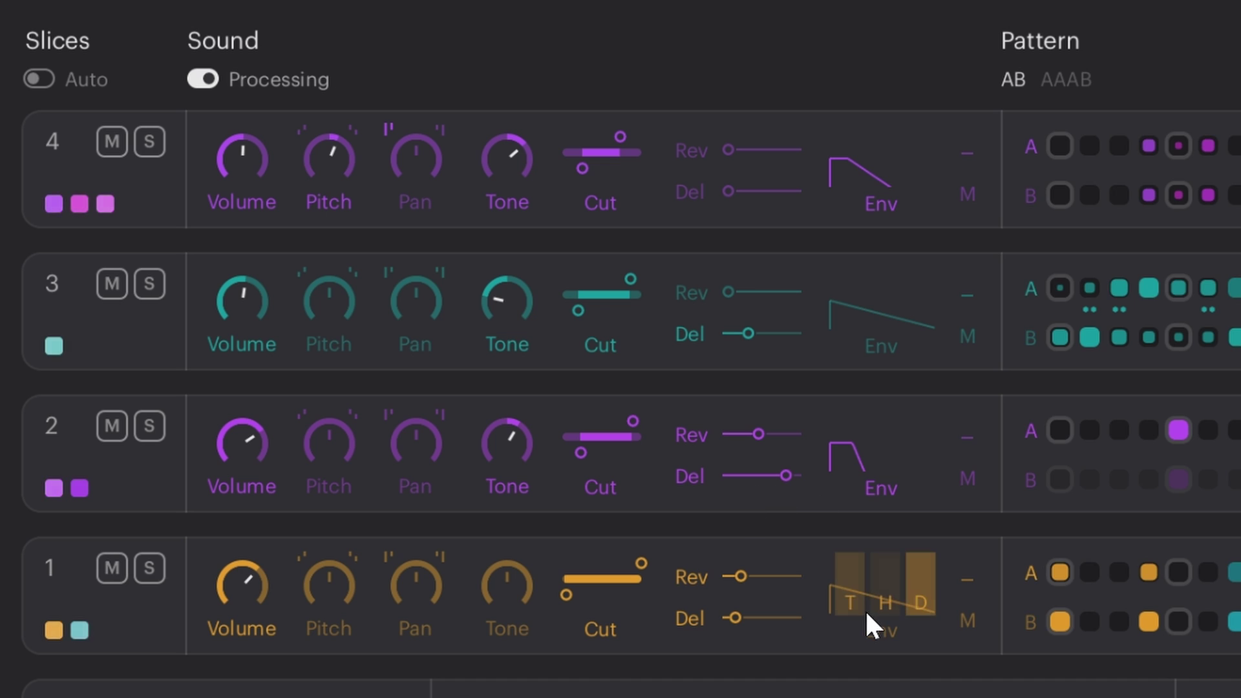
drag(918, 607, 918, 654)
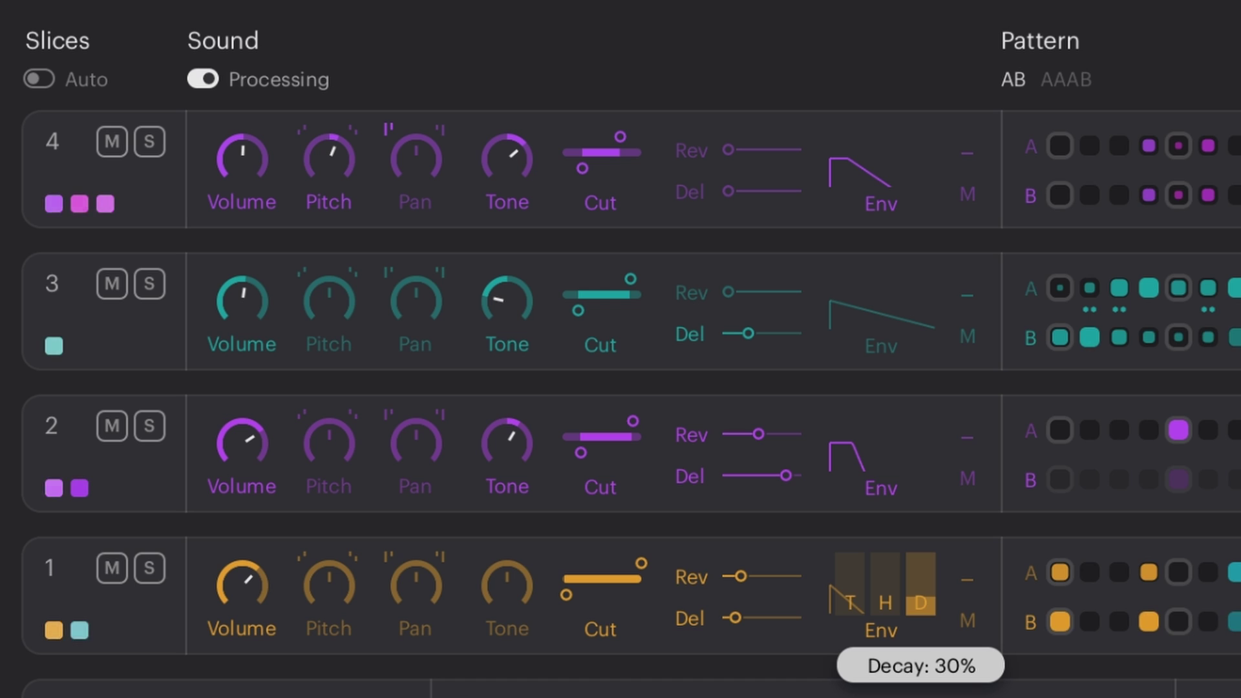
drag(918, 654, 918, 647)
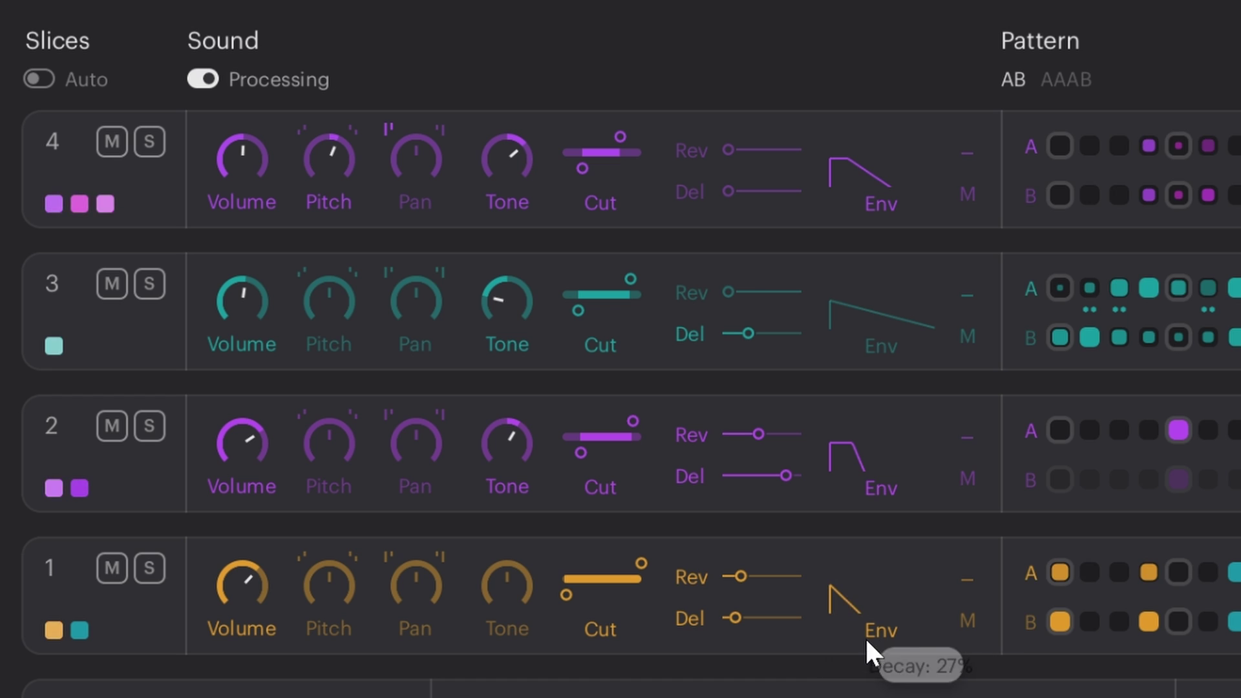
drag(881, 607, 881, 556)
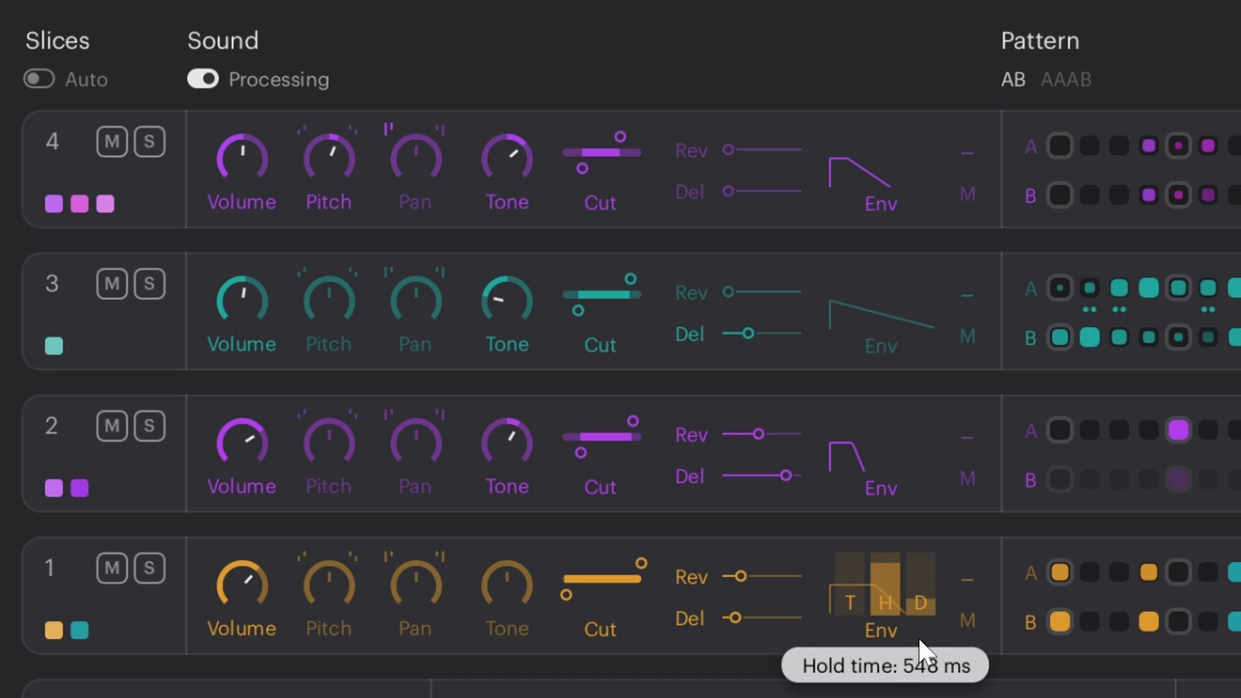
drag(920, 598, 892, 620)
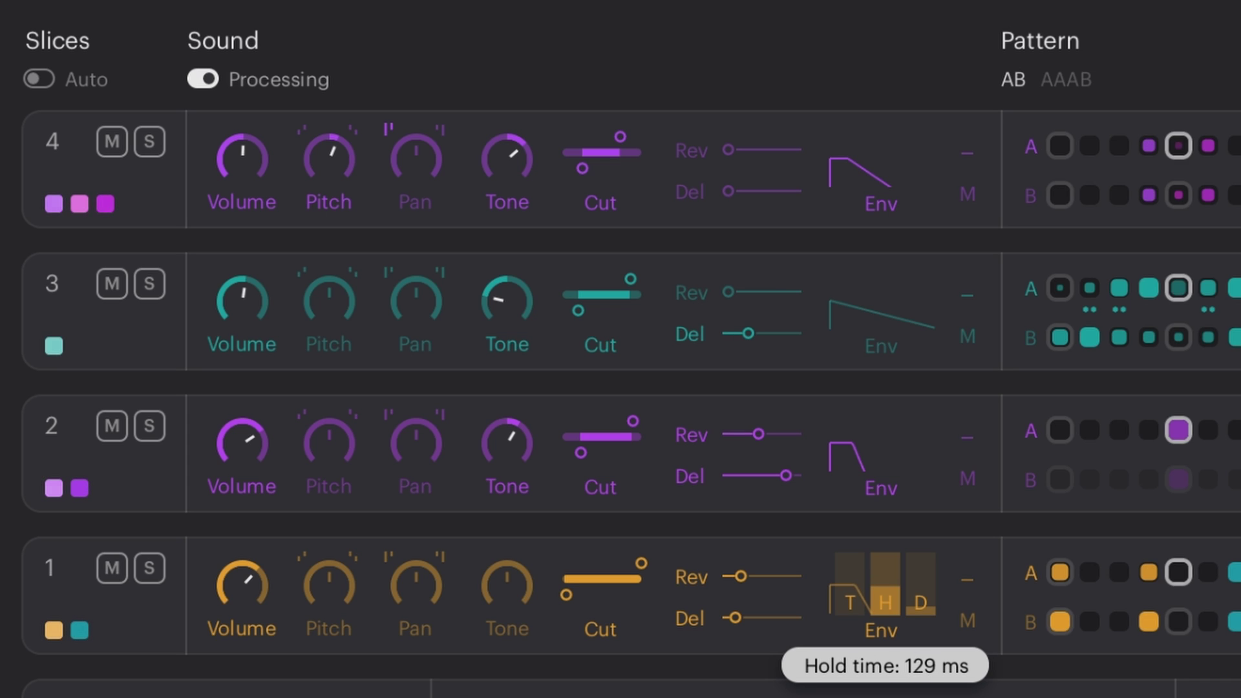
drag(918, 576, 880, 646)
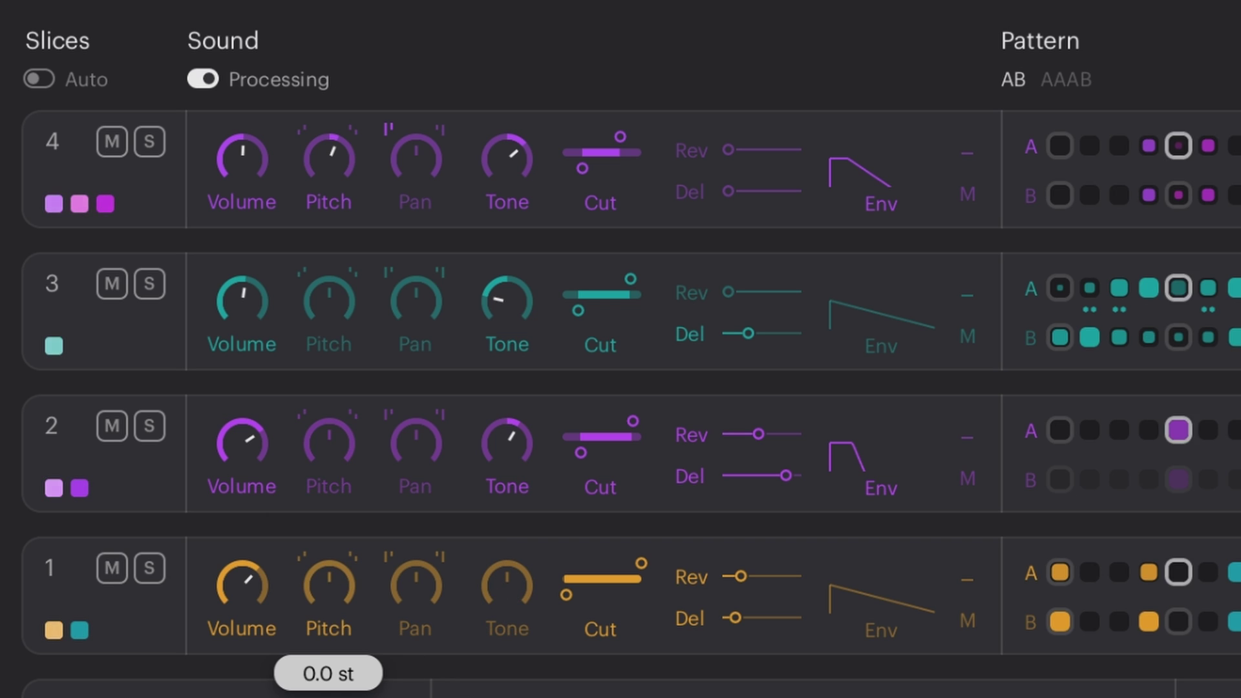
- Try out channel 1's pitch and tone as well as the whole kit's pitch, keeping the kit pitch at 0.0 st
mouse_move(329, 585)
mouse_down()
mouse_move(329, 533)
mouse_move(329, 630)
mouse_move(329, 585)
mouse_up()
mouse_move(515, 587)
mouse_down()
mouse_move(515, 559)
mouse_move(514, 621)
mouse_move(515, 592)
mouse_up()
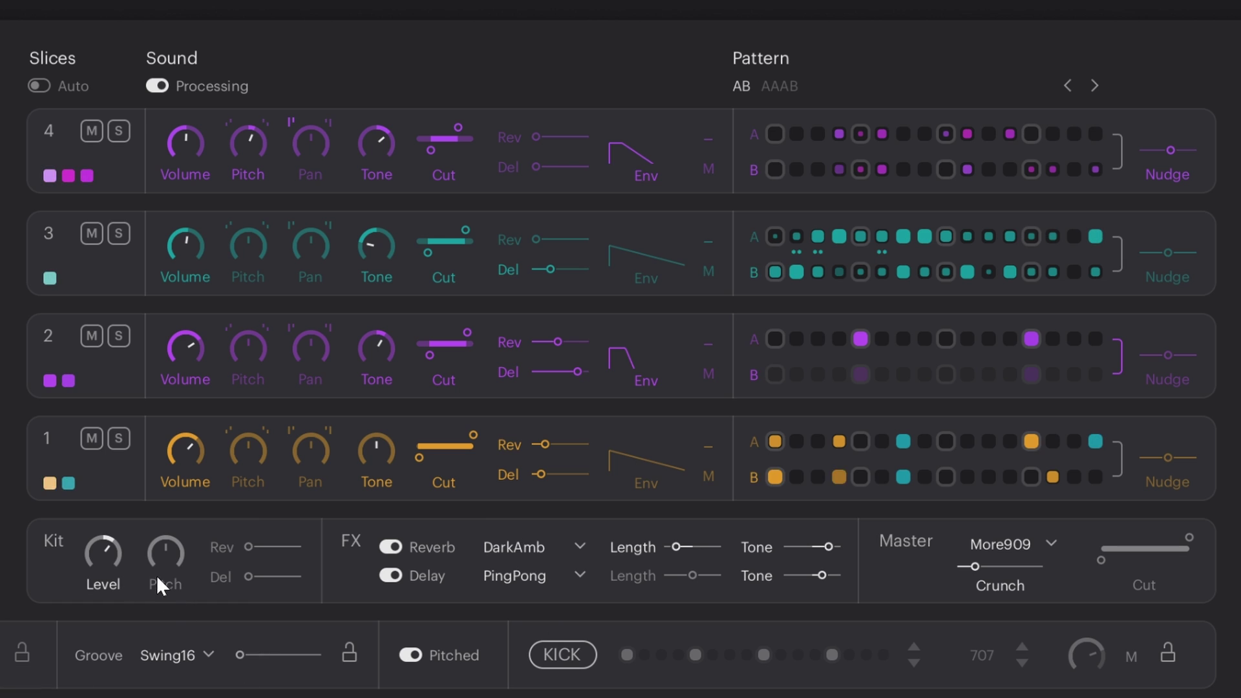
drag(172, 561, 172, 605)
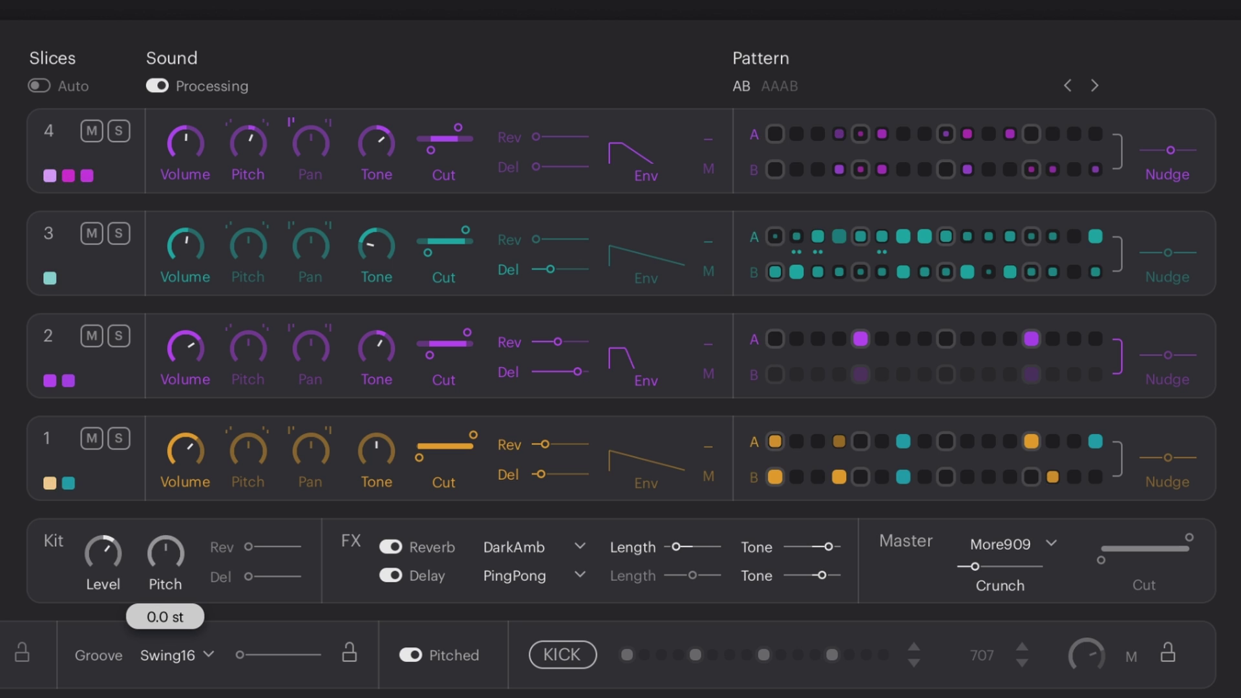
- Set the kit's reverb send to 20%, with the DarkAmb reverb's length centred and its tone at 3.4 dB
drag(247, 547, 297, 547)
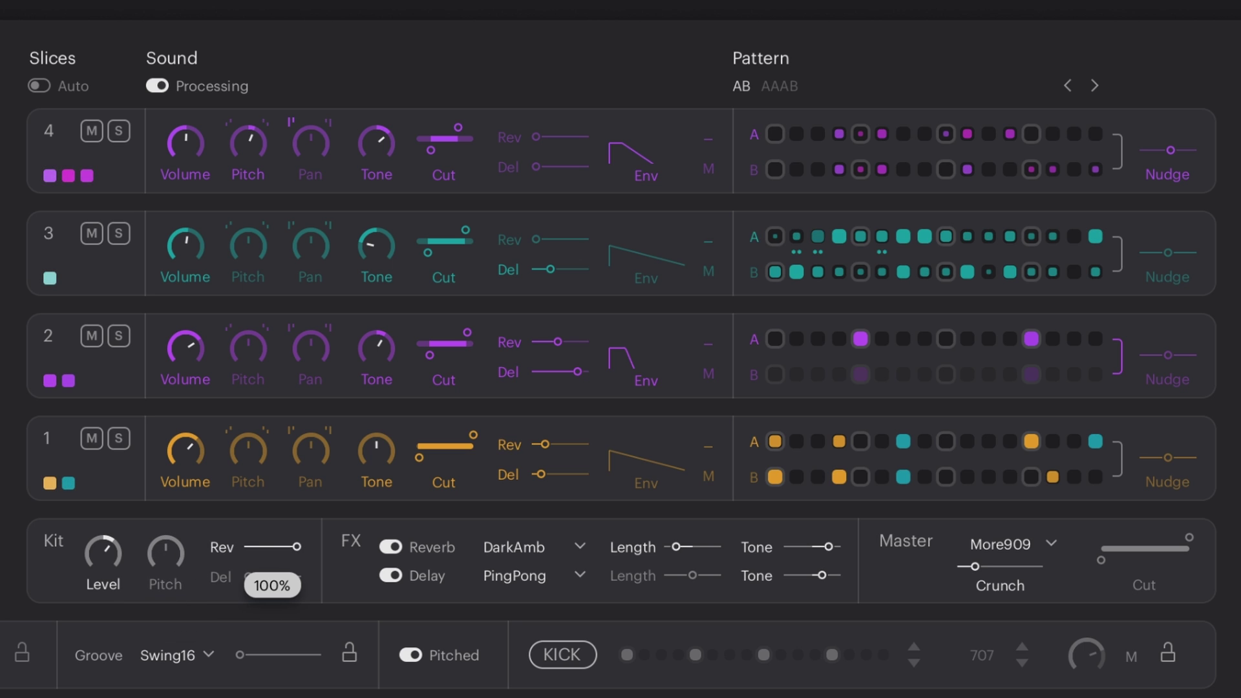
mouse_move(696, 545)
mouse_down()
mouse_move(716, 547)
mouse_move(692, 547)
mouse_up()
drag(828, 547, 813, 547)
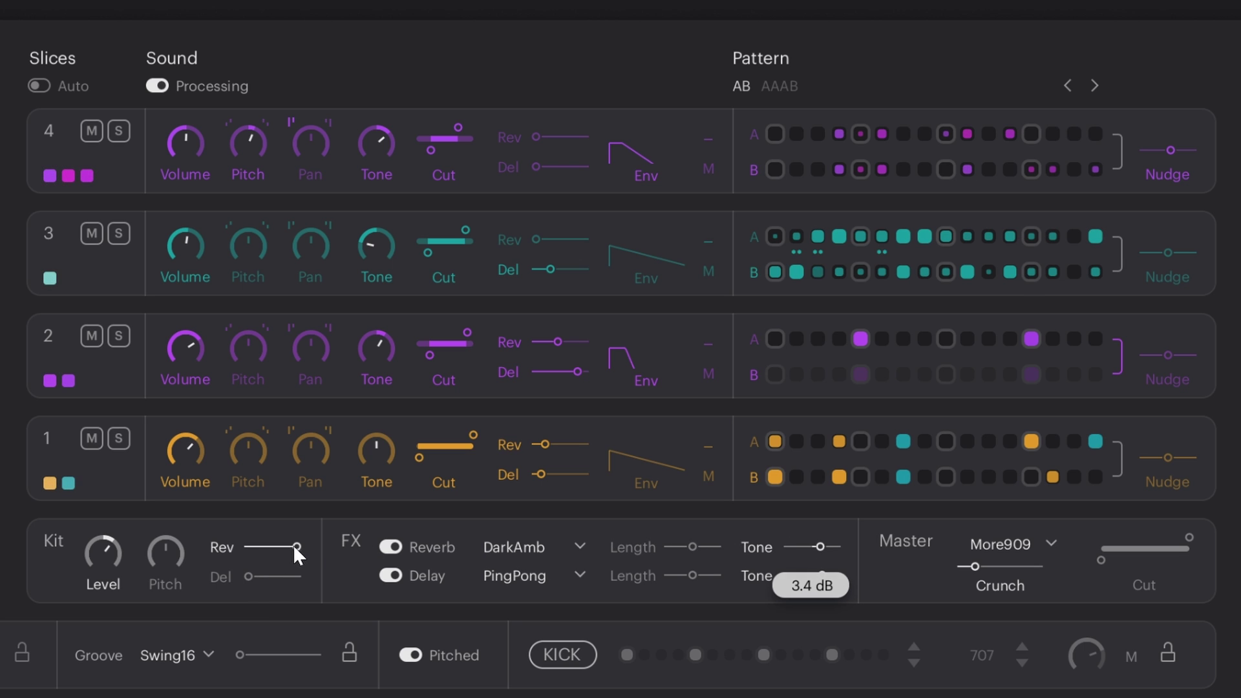
drag(295, 547, 258, 547)
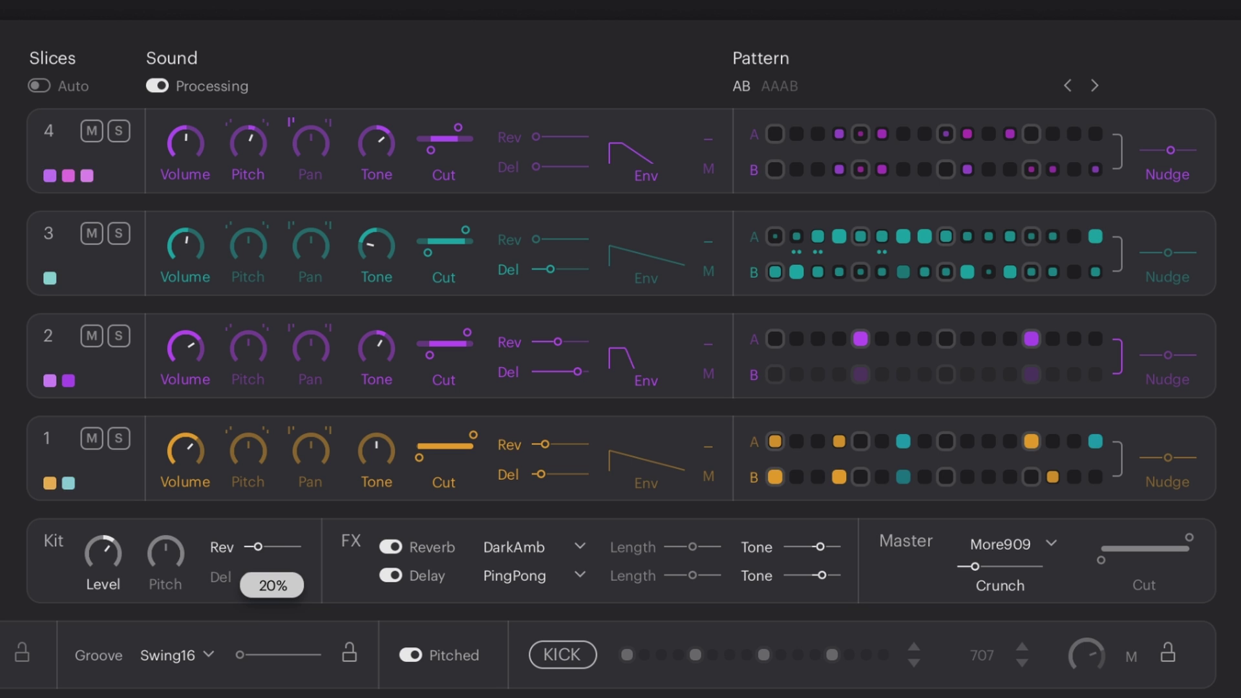
- Try the More 808 and Fuzzy master effects with Crunch at 98%, and test the master low cut
click(1016, 543)
click(1060, 588)
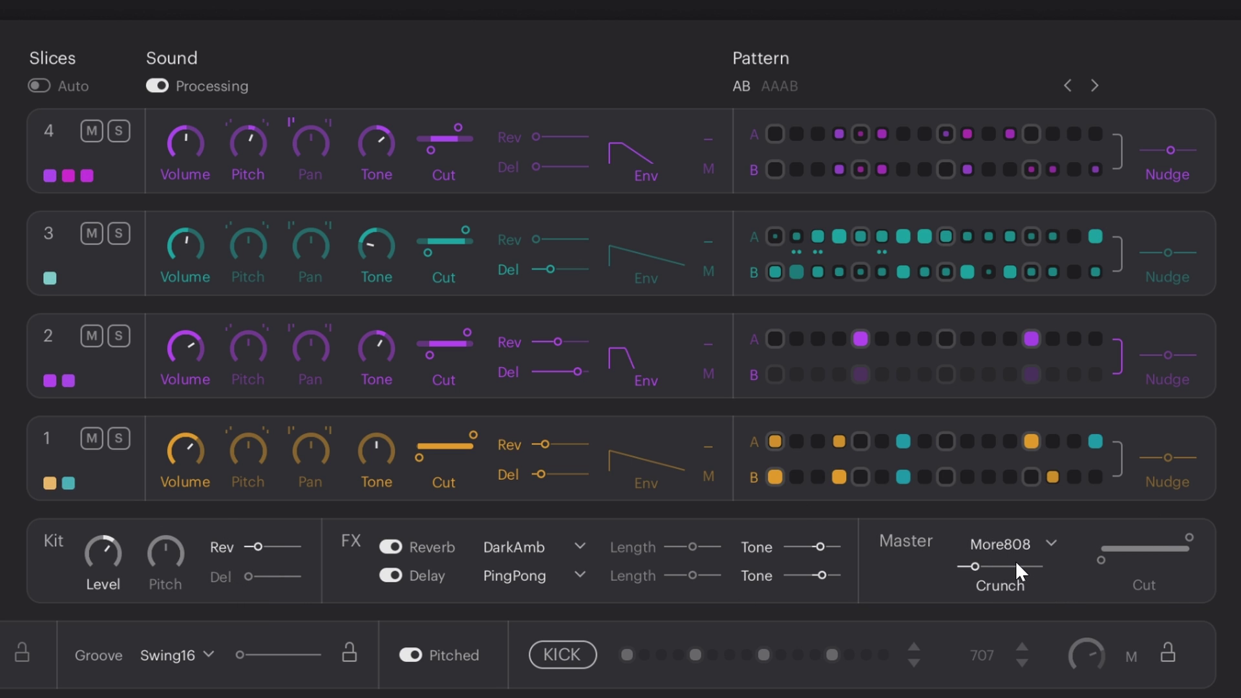
drag(975, 566, 1037, 566)
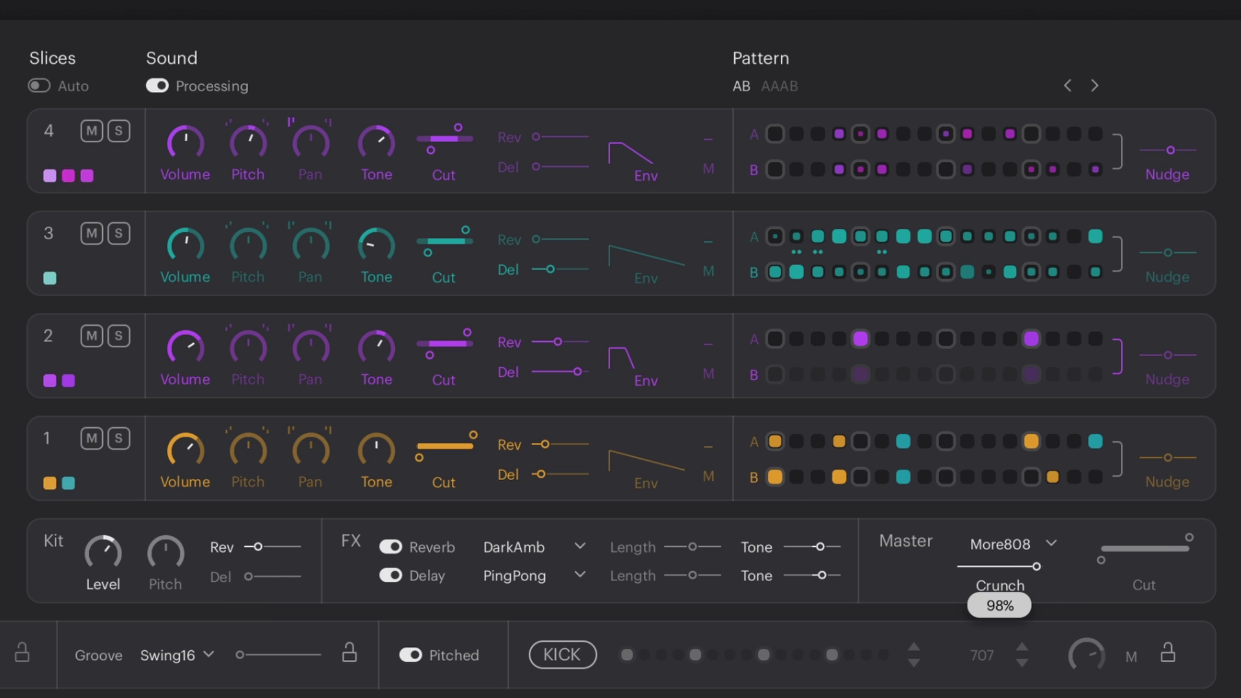
click(1016, 551)
click(1053, 646)
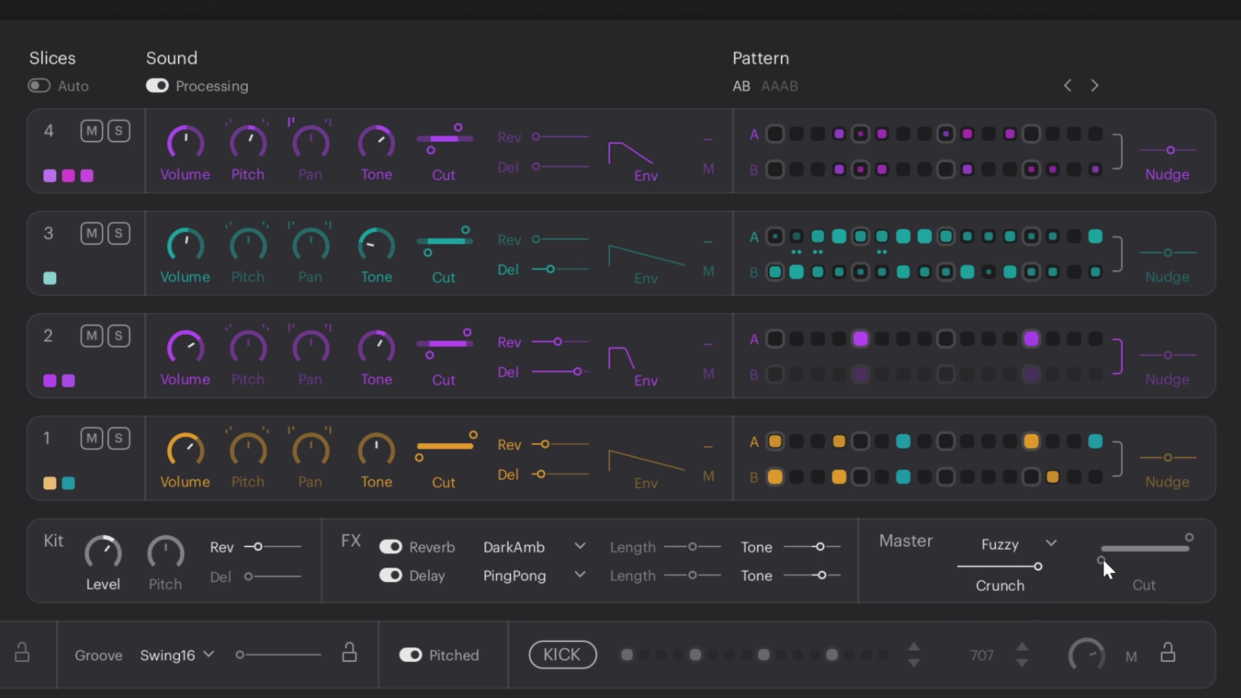
drag(1102, 560, 1129, 560)
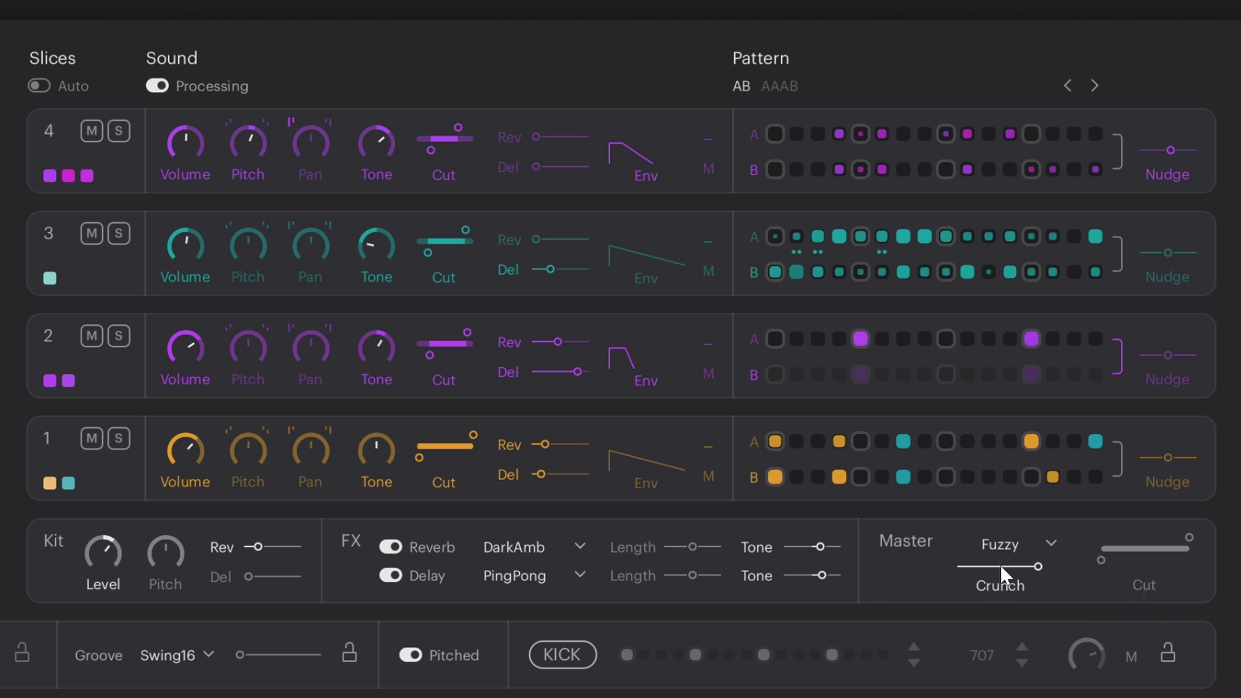
- Try the RetroBit master effect with Crunch at 30%, and the Degrade effect with less Crunch
click(1002, 541)
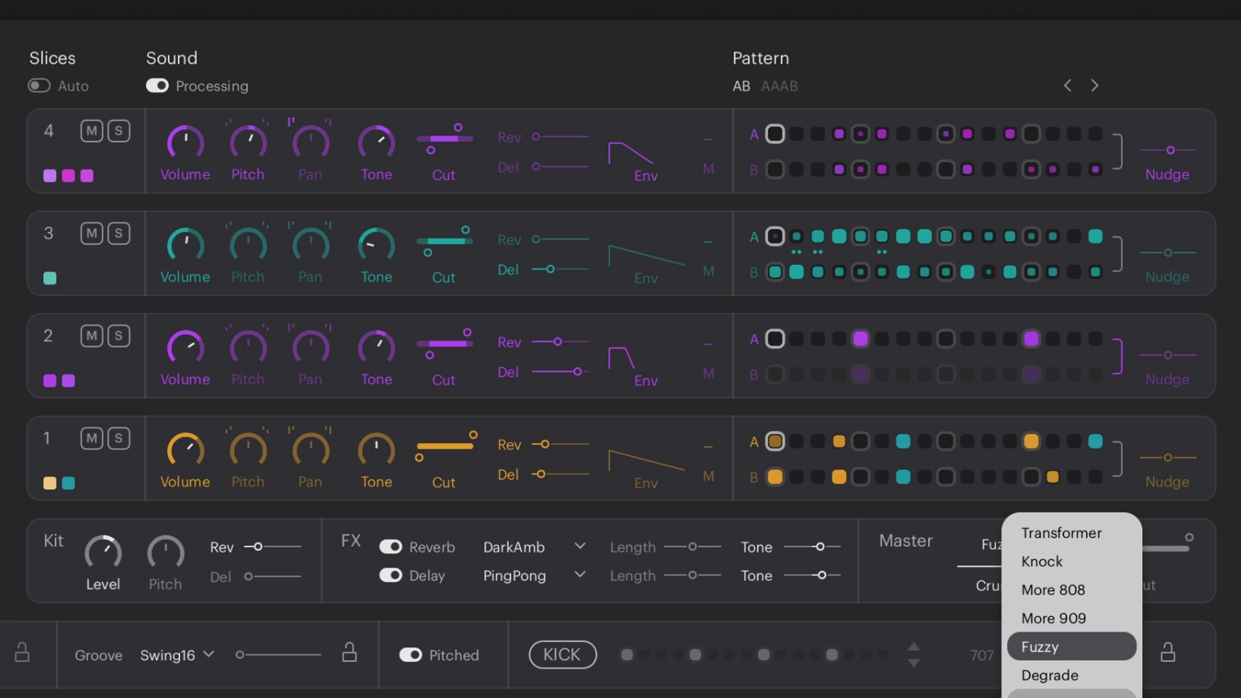
scroll(1023, 622, down, 1)
click(1022, 622)
drag(1036, 567, 985, 566)
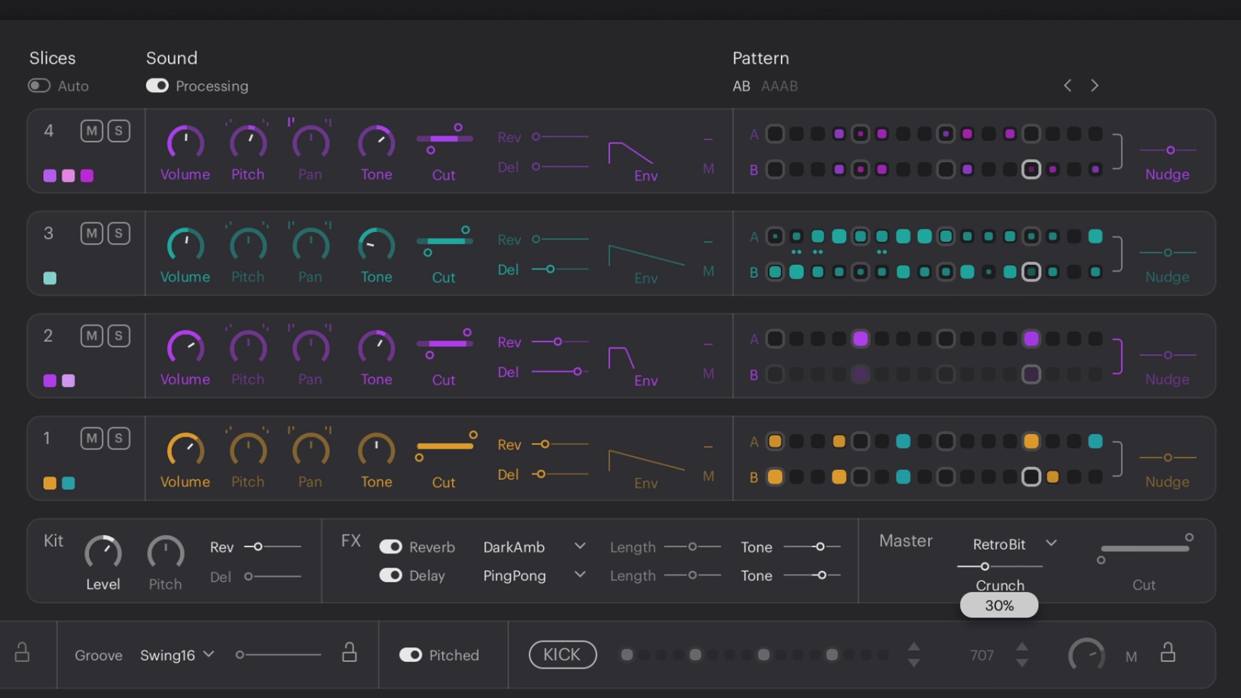
click(1000, 543)
click(1050, 675)
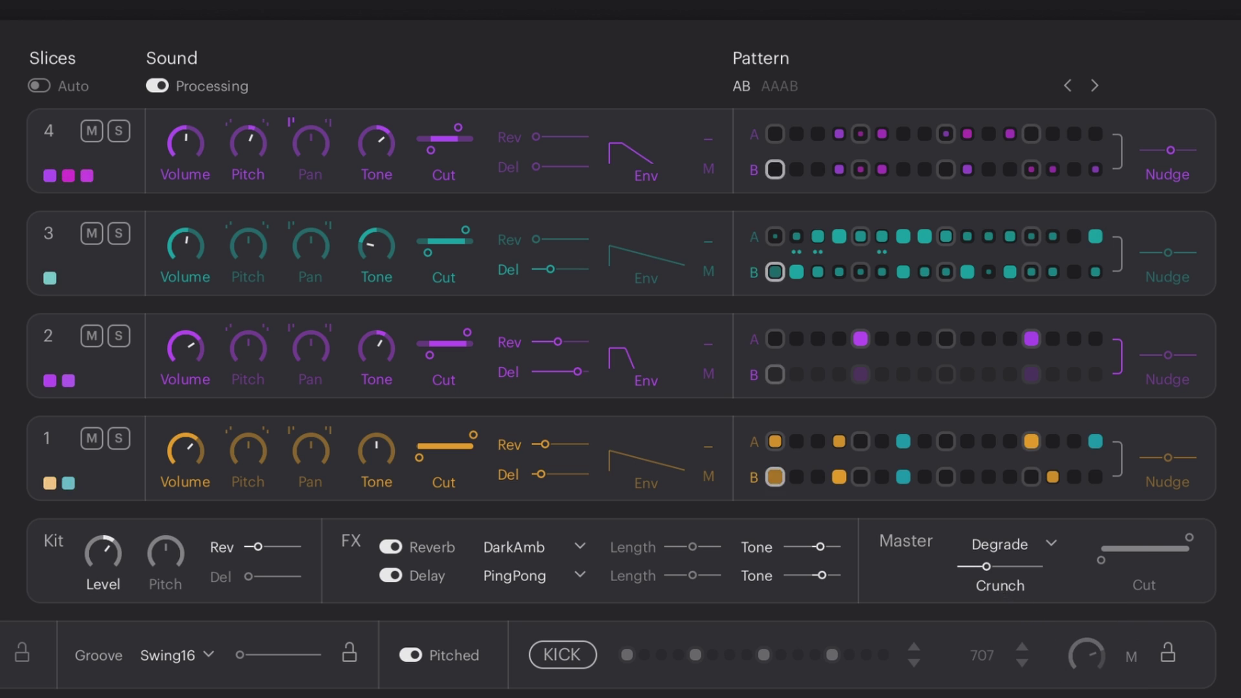
mouse_move(998, 568)
drag(1005, 557, 985, 557)
- Sample the More 808 and Transformer master effects, and choose Knock with Crunch at about three quarters
click(984, 553)
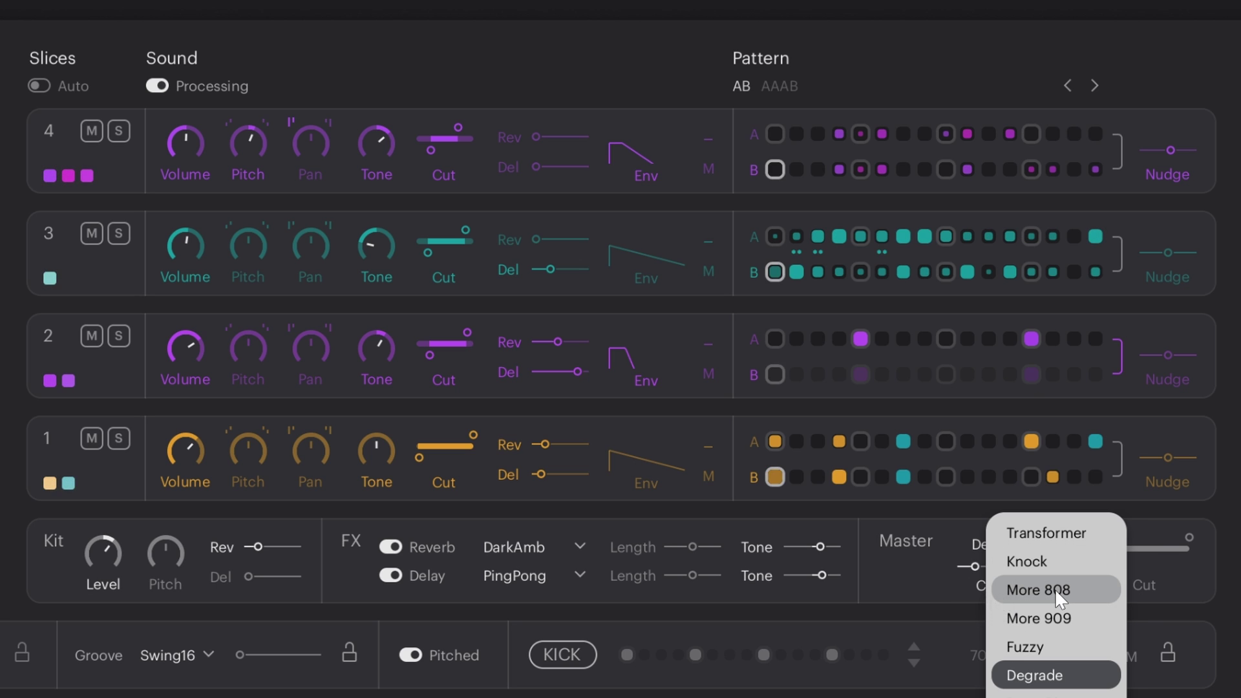
click(1055, 588)
click(1018, 552)
click(1041, 533)
click(1025, 547)
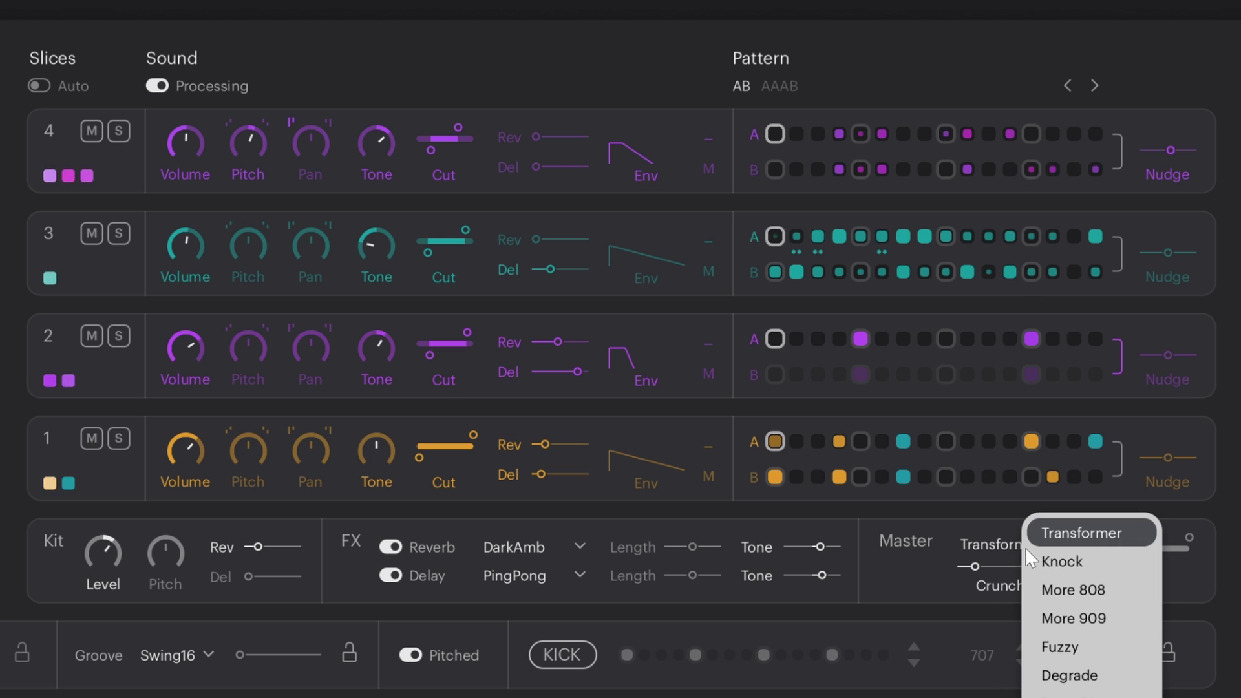
click(1054, 562)
drag(980, 567, 1020, 567)
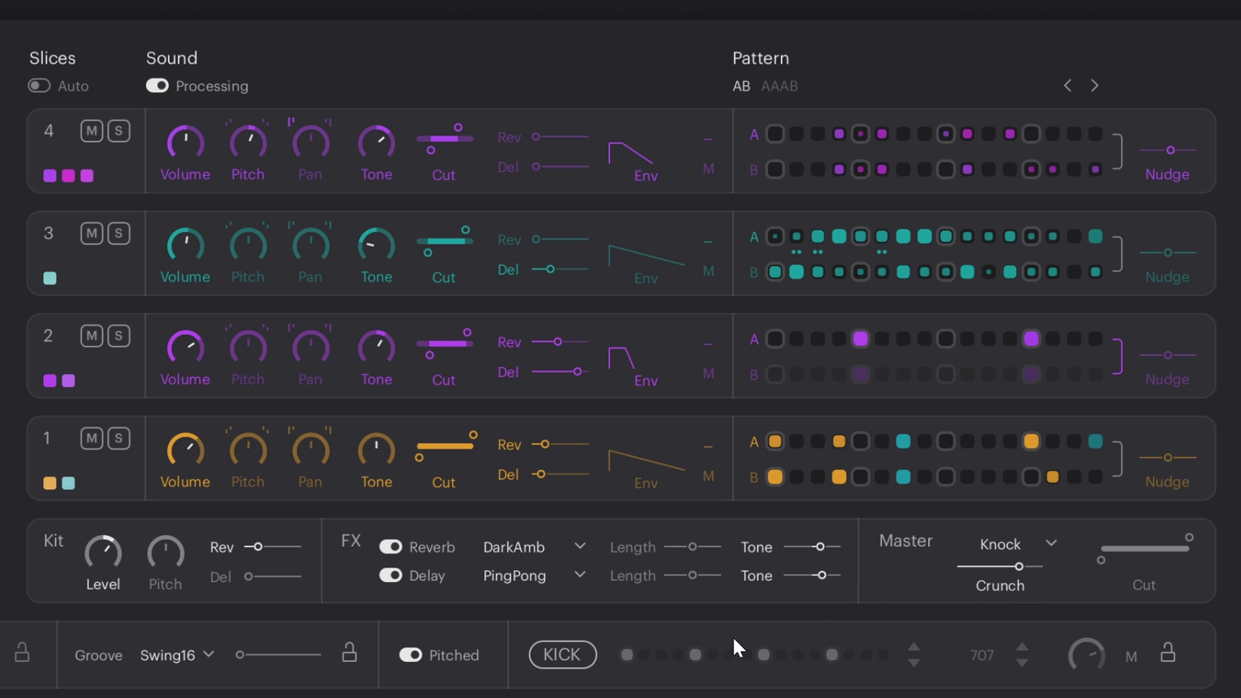
- Try out the 707 kick pattern over the beat
click(578, 659)
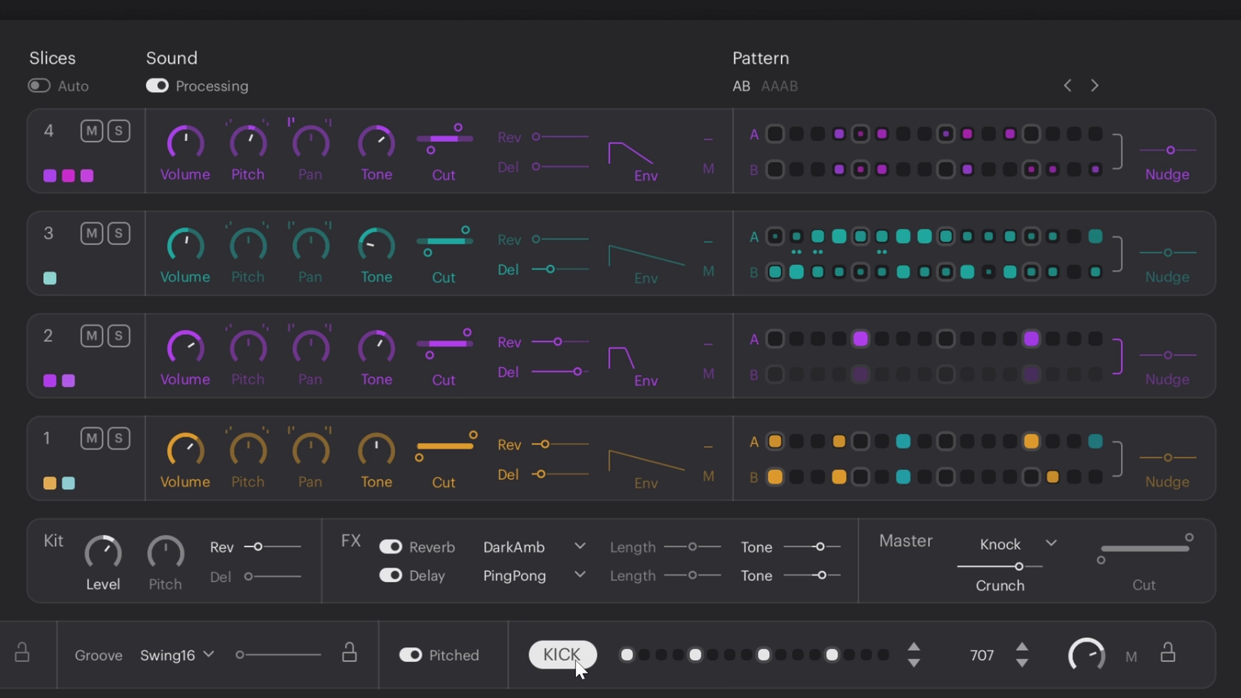
click(867, 655)
click(867, 655)
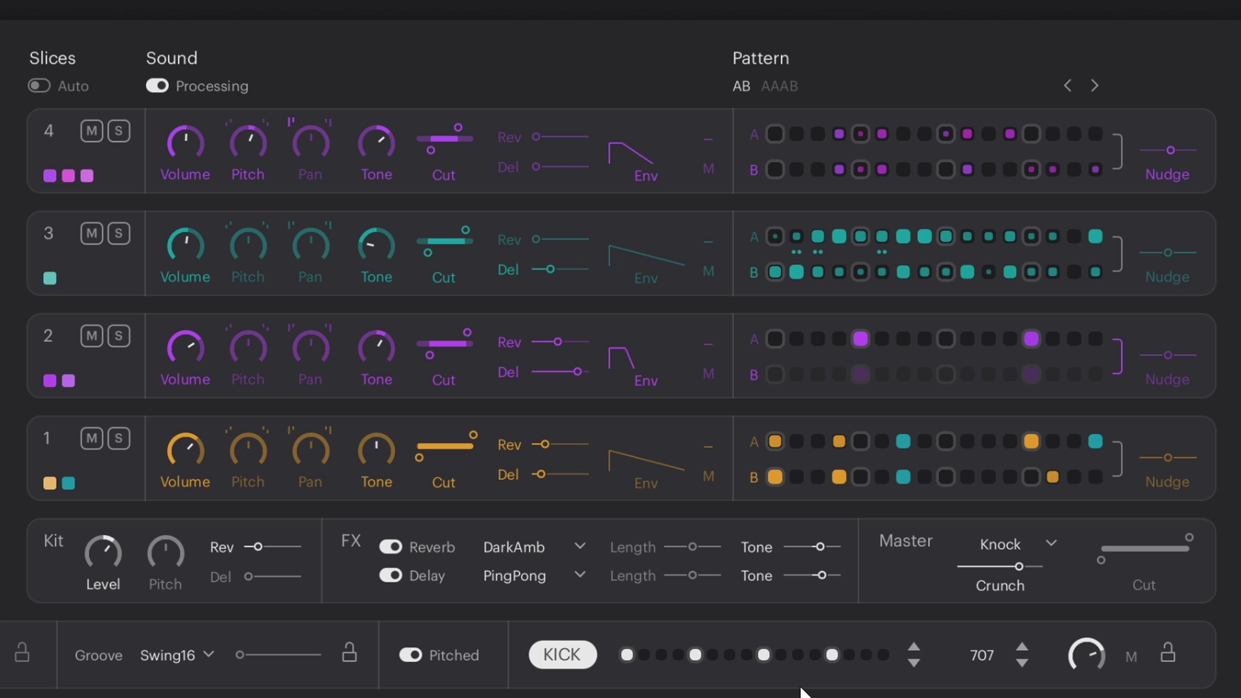
click(582, 655)
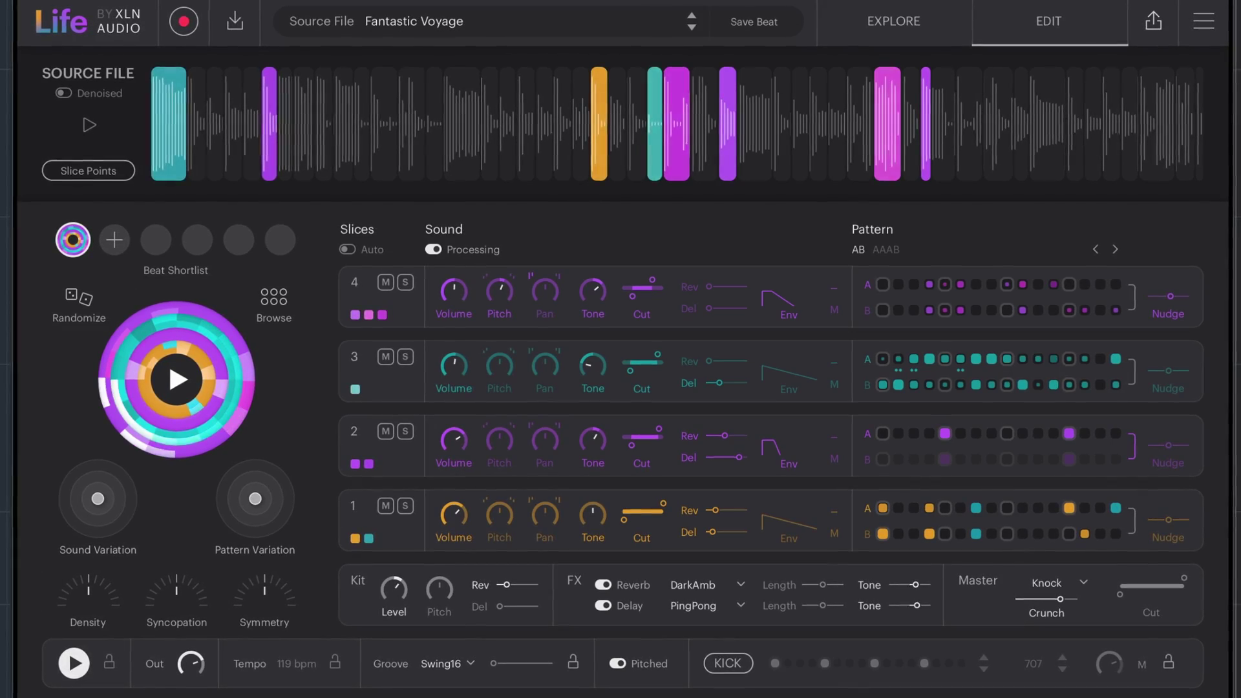
- Switch between the Explore and Edit views to compare their layouts
click(914, 25)
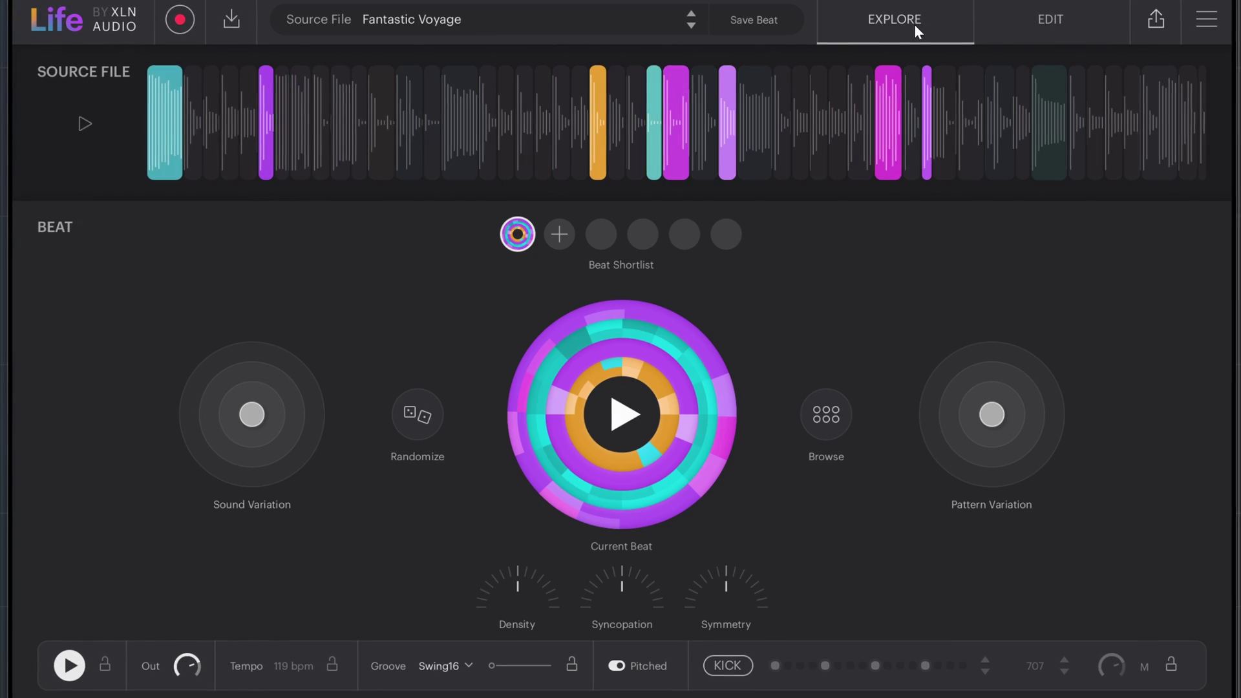
click(1024, 25)
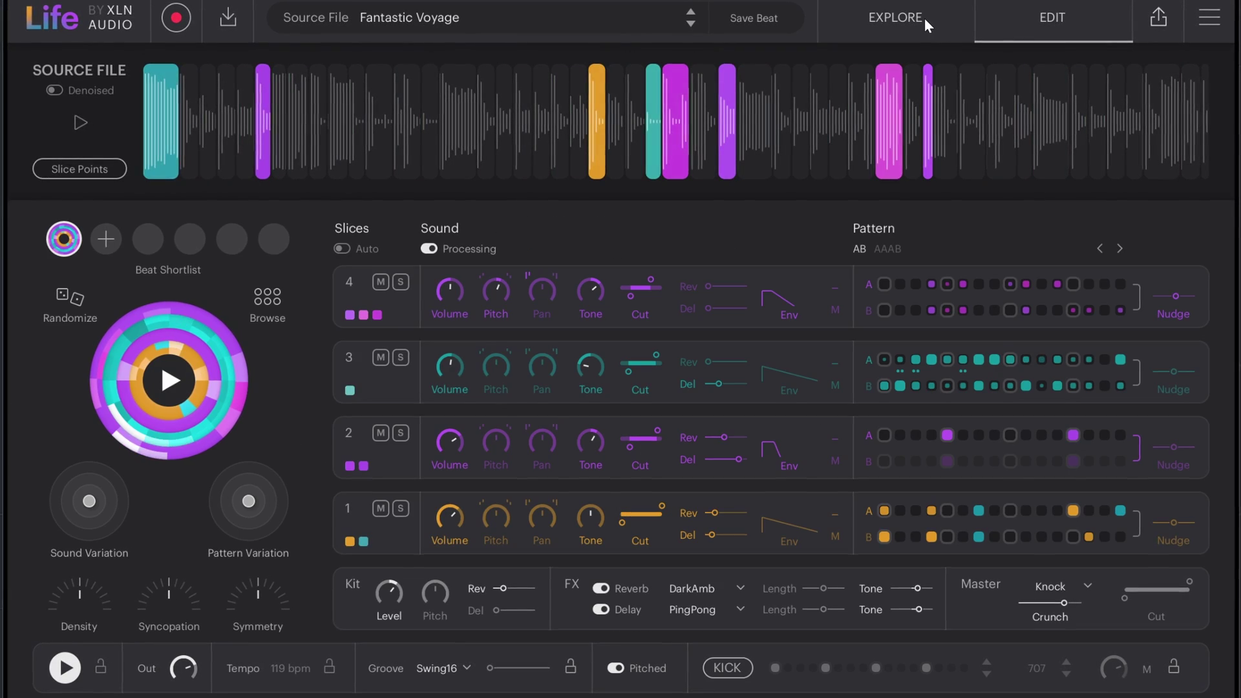
click(922, 19)
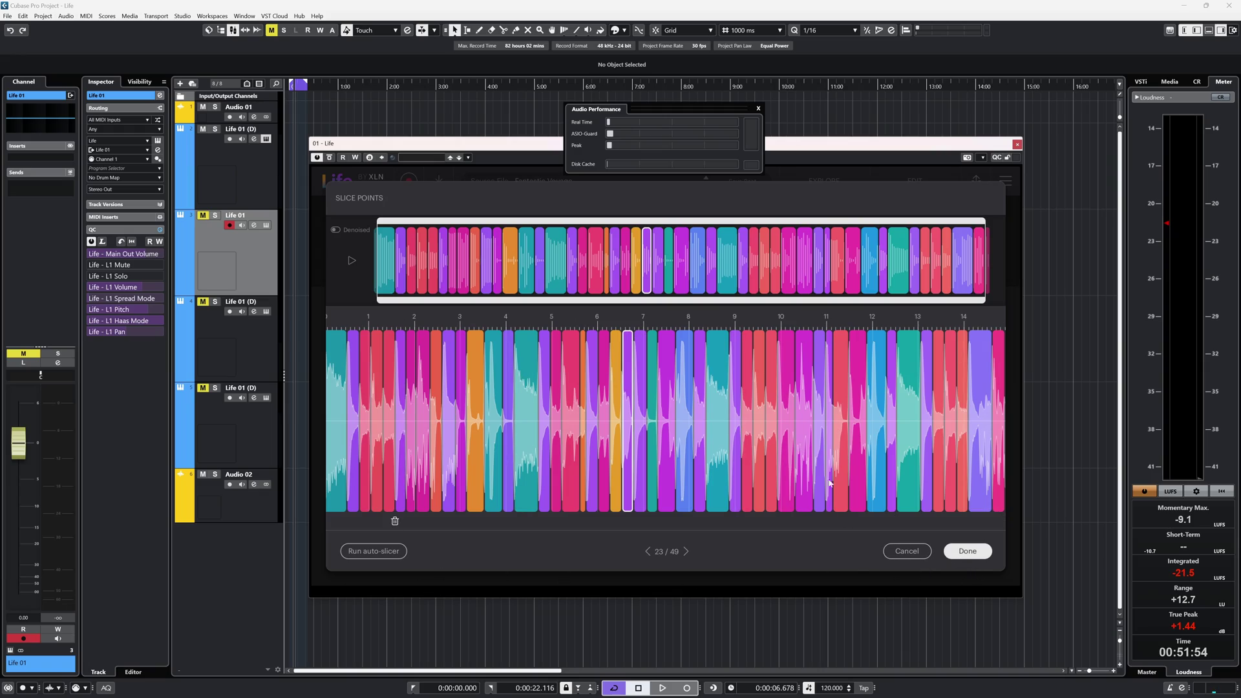
- Play the source file in the slice points editor, and enable OpenGL hardware acceleration in the plugin settings
click(352, 260)
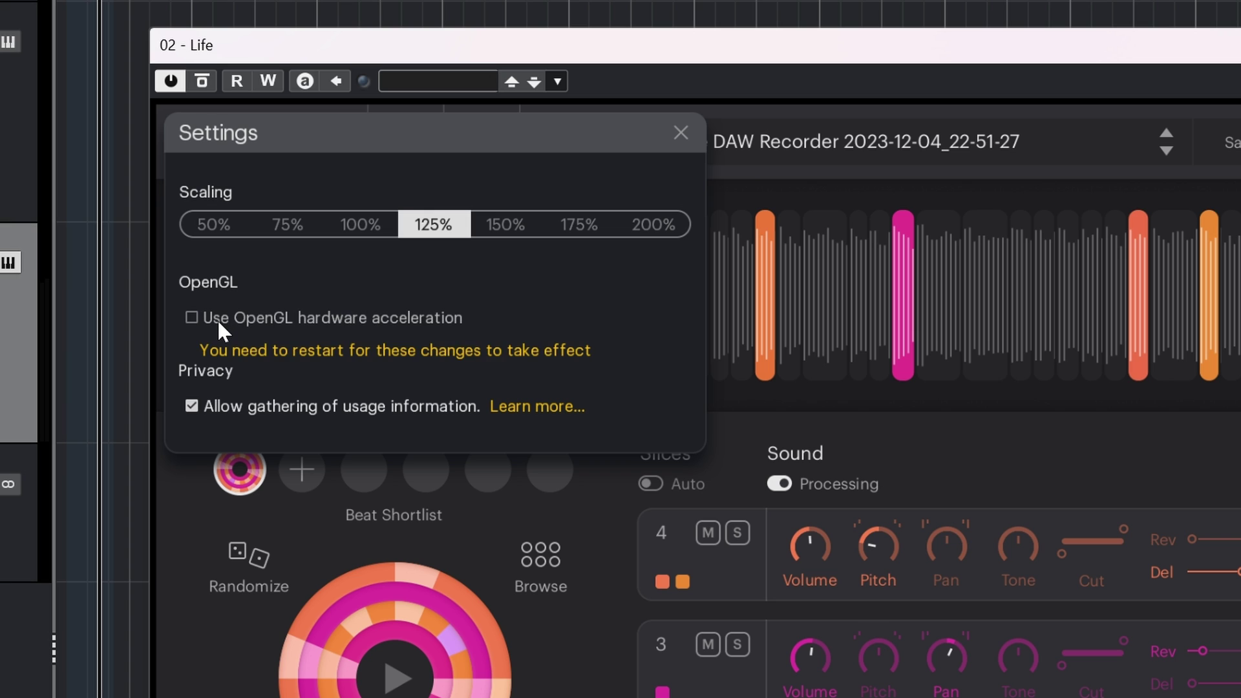
click(187, 320)
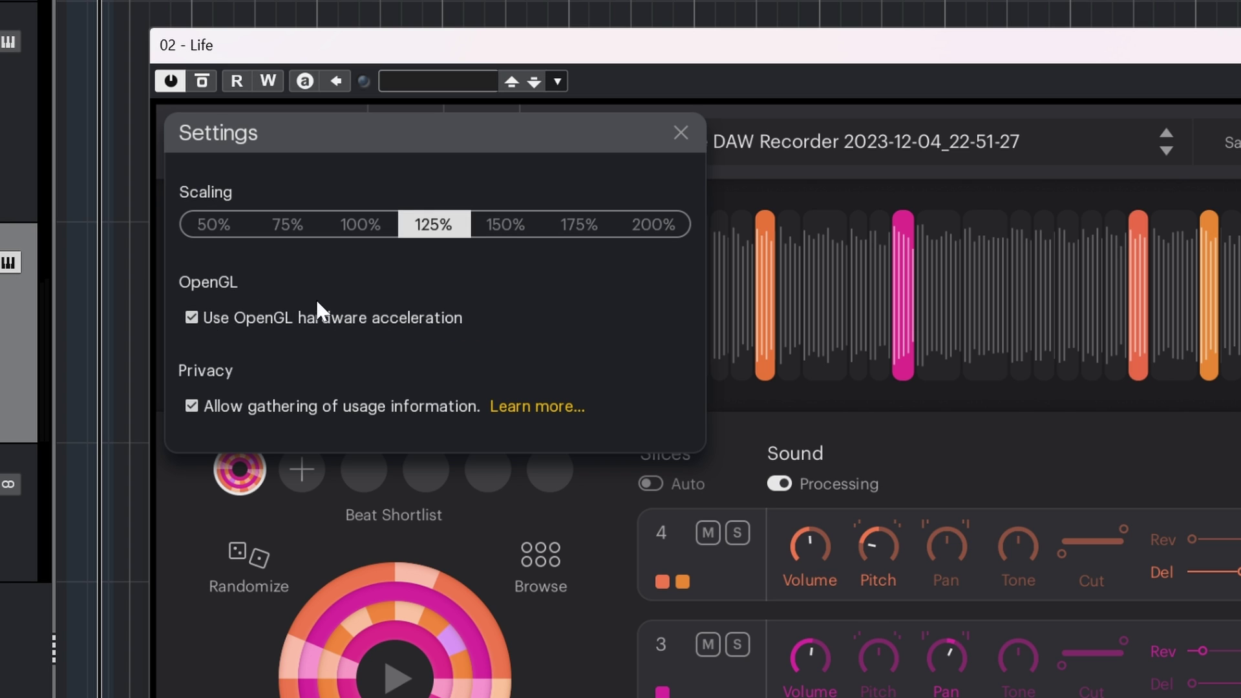